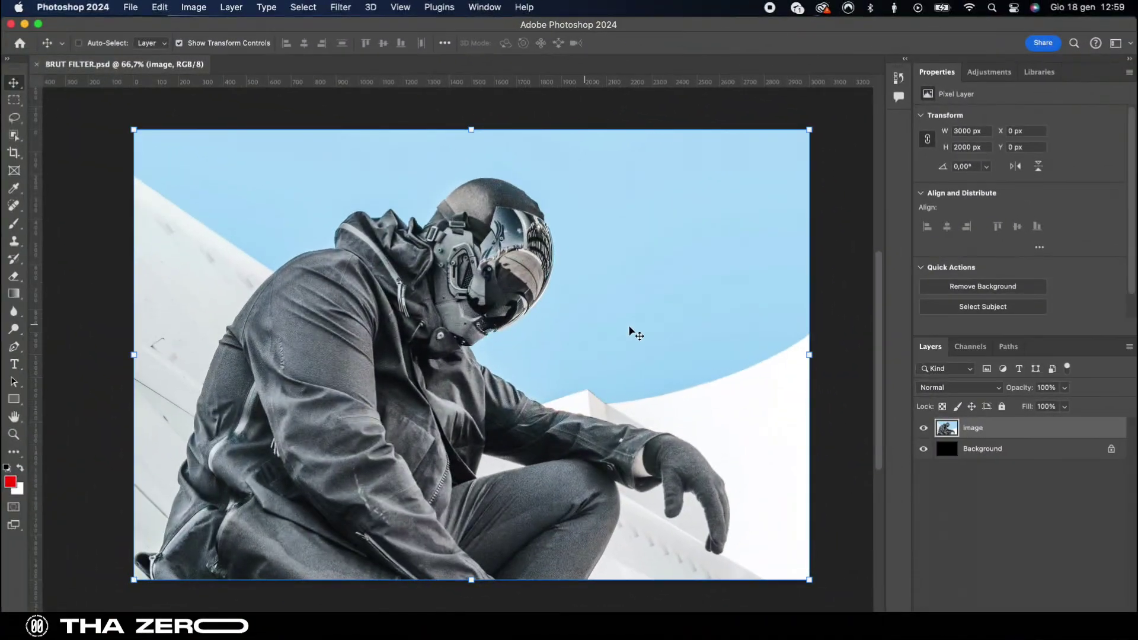
Convert the image layer to a smart object and set the foreground colour to black (000000)
right_click(1029, 435)
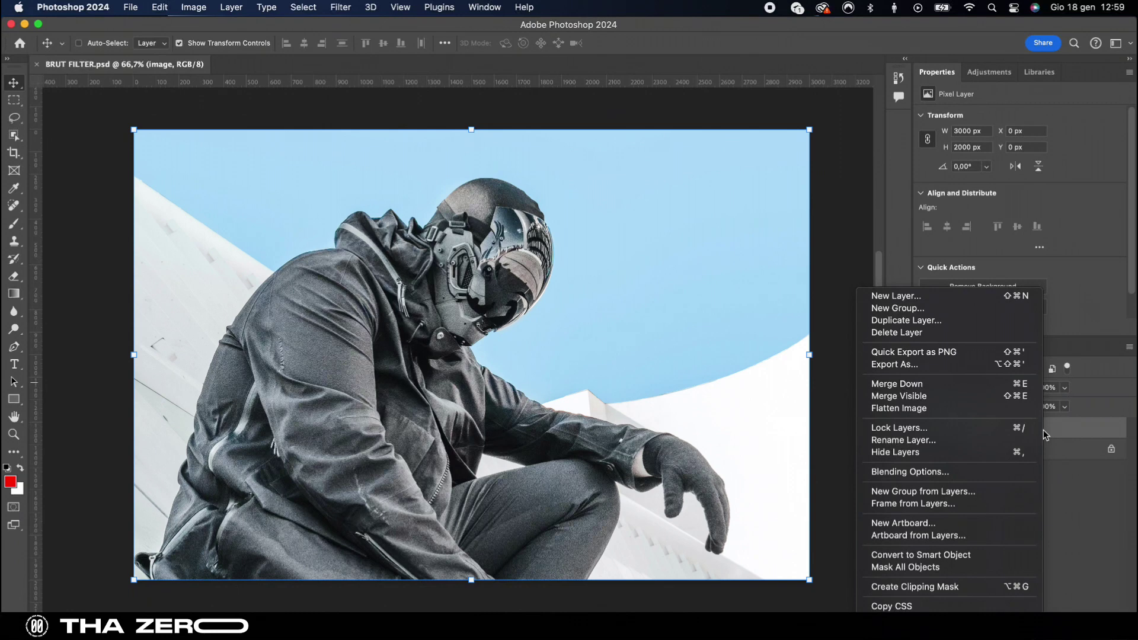
left_click(961, 560)
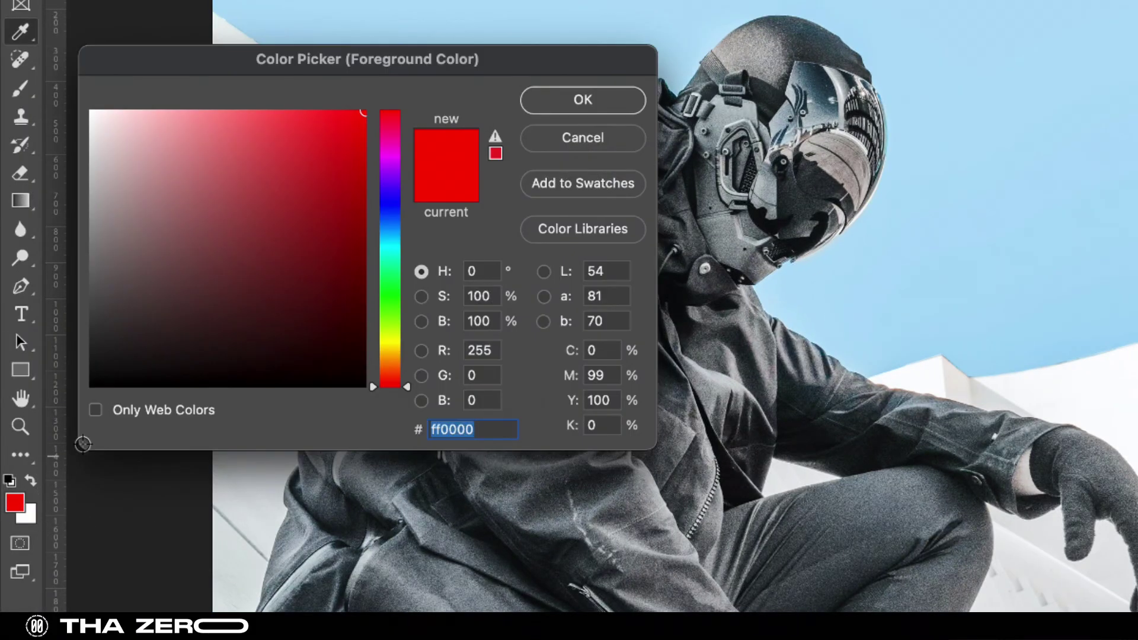
left_click_drag(108, 357, 74, 421)
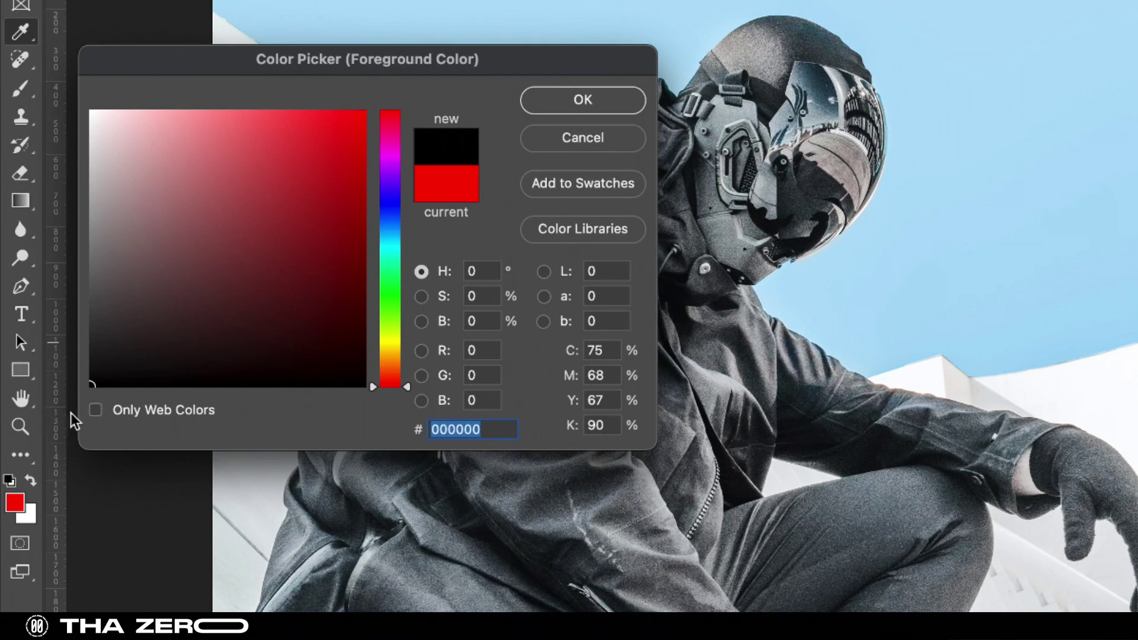
left_click(525, 102)
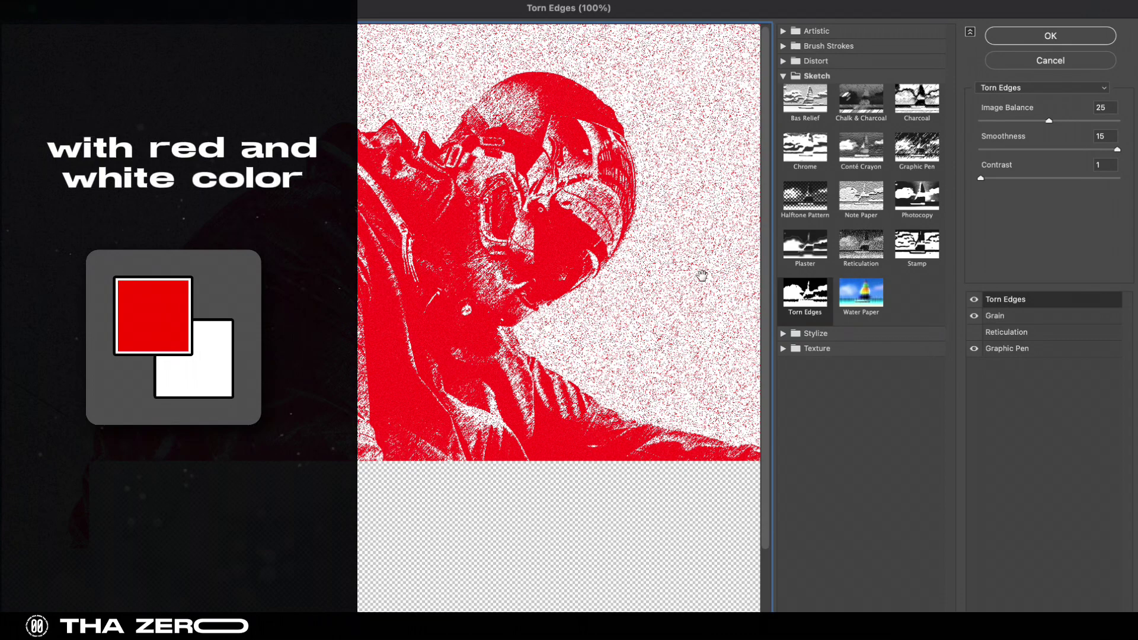
left_click(974, 300)
left_click(974, 316)
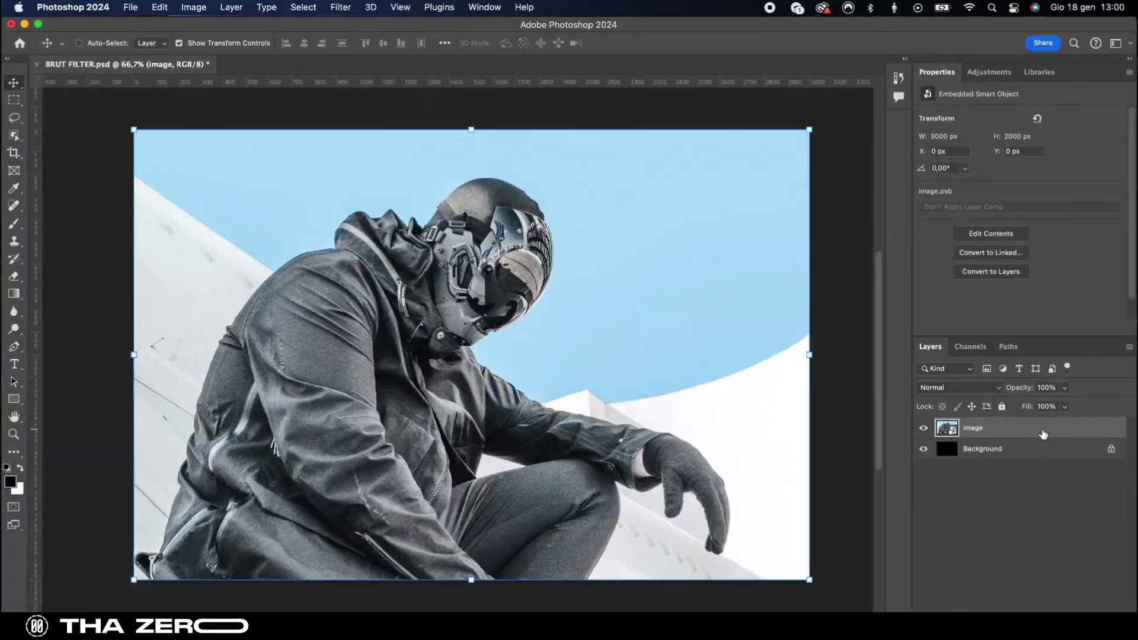
Duplicate the image smart object layer and open the Filter Gallery on the copy
key("super+j")
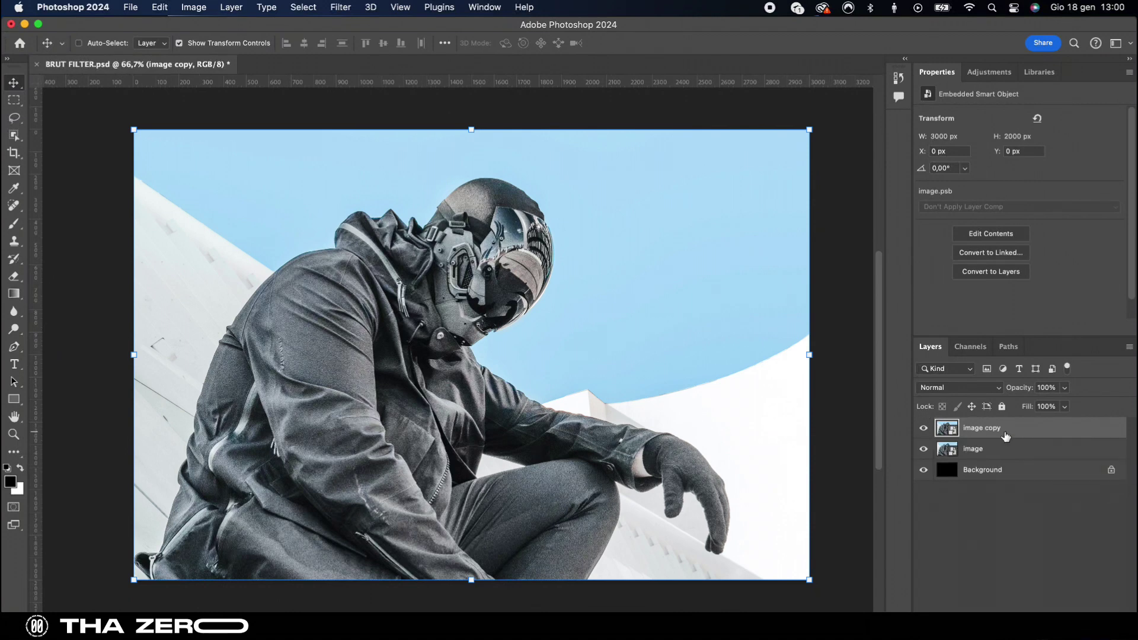
left_click(334, 10)
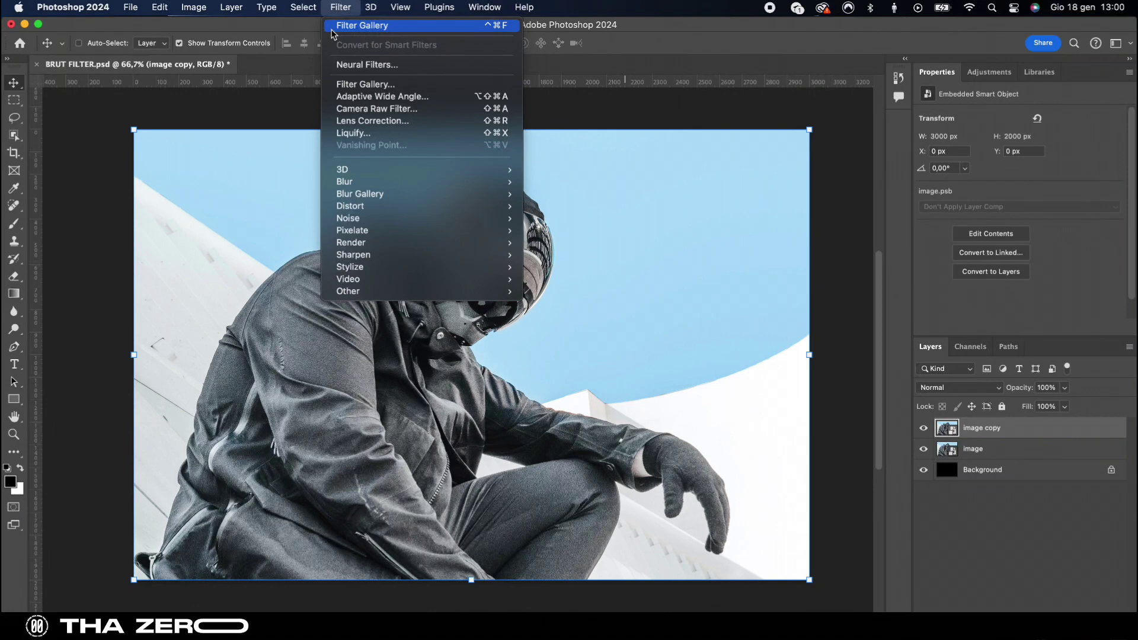
left_click(347, 85)
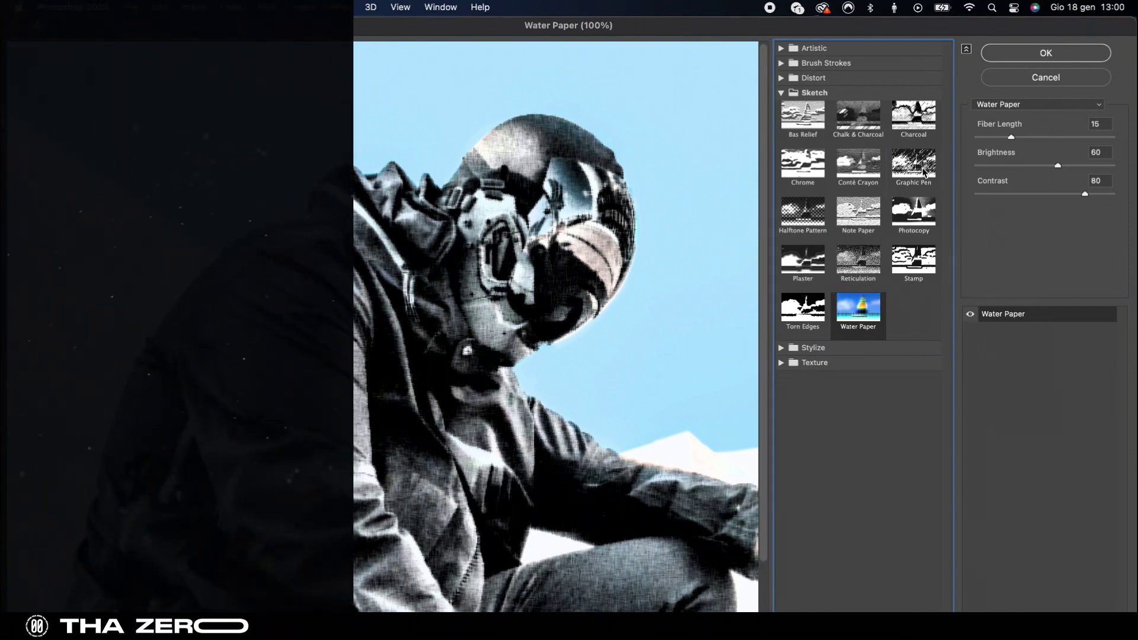
Choose the Graphic Pen effect with Stroke Length 12, Light/Dark Balance 84 and Stroke Direction Right Diagonal
left_click(914, 163)
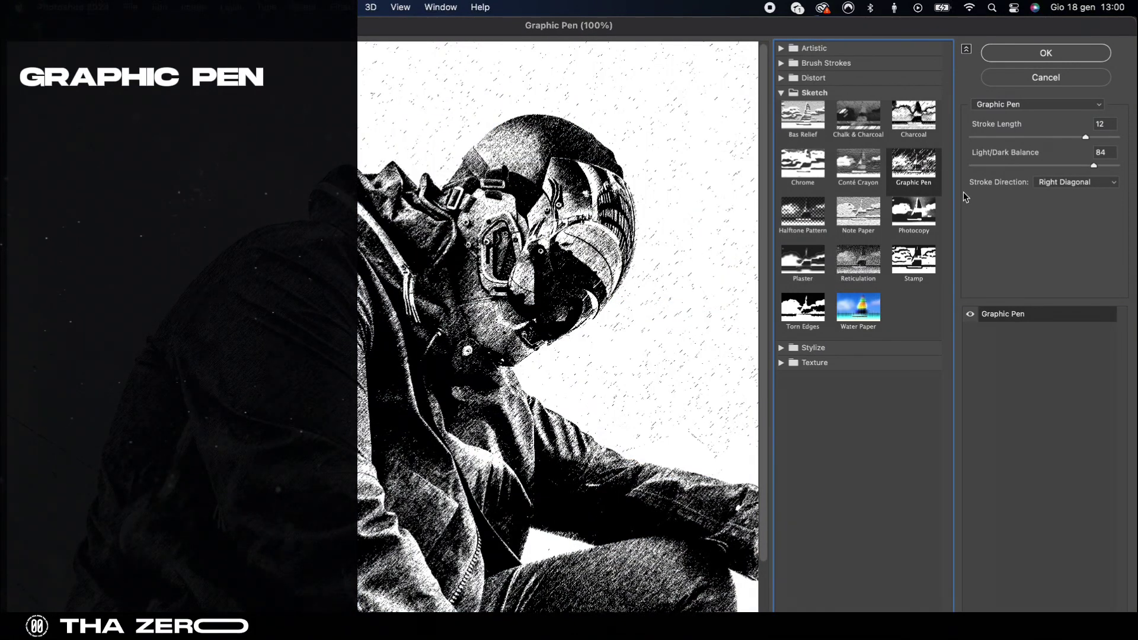
left_click(1087, 136)
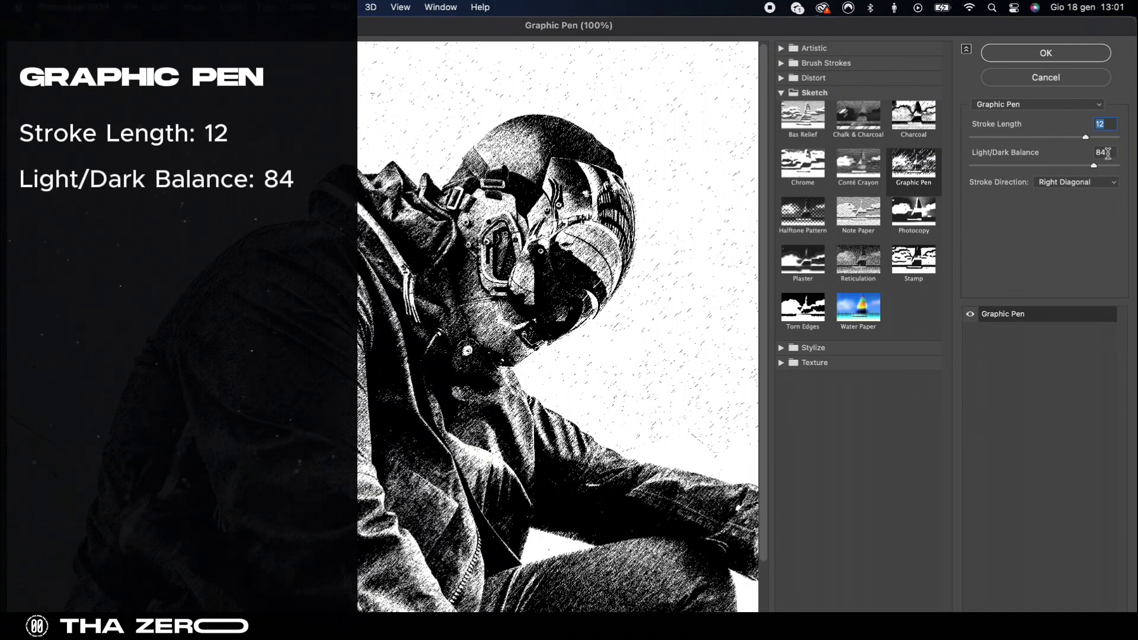
left_click(1090, 160)
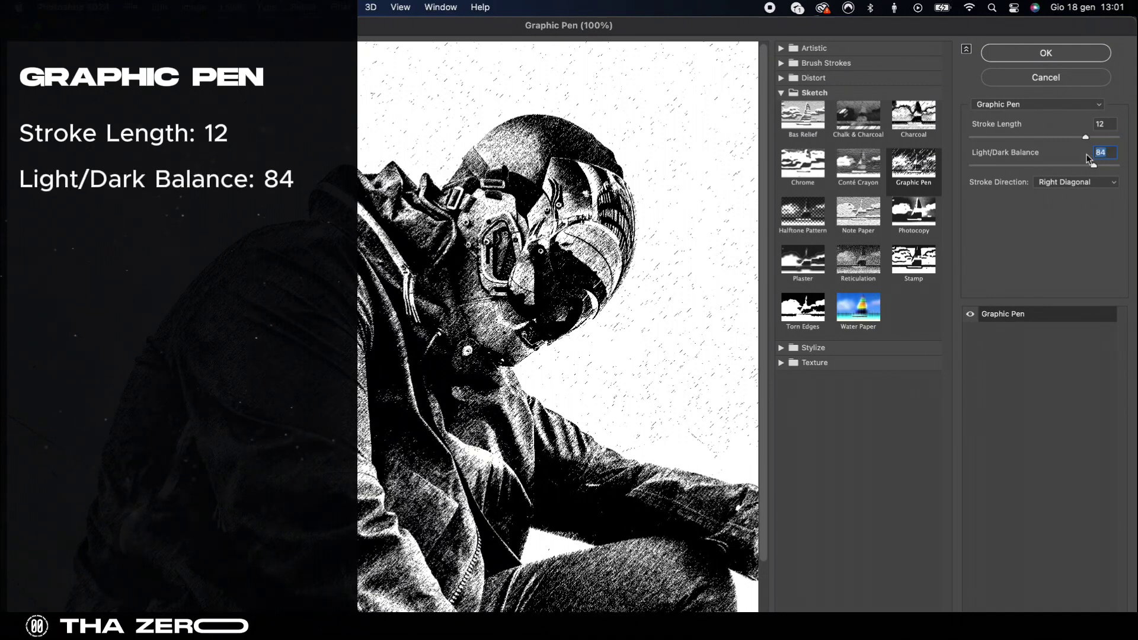
left_click(1085, 184)
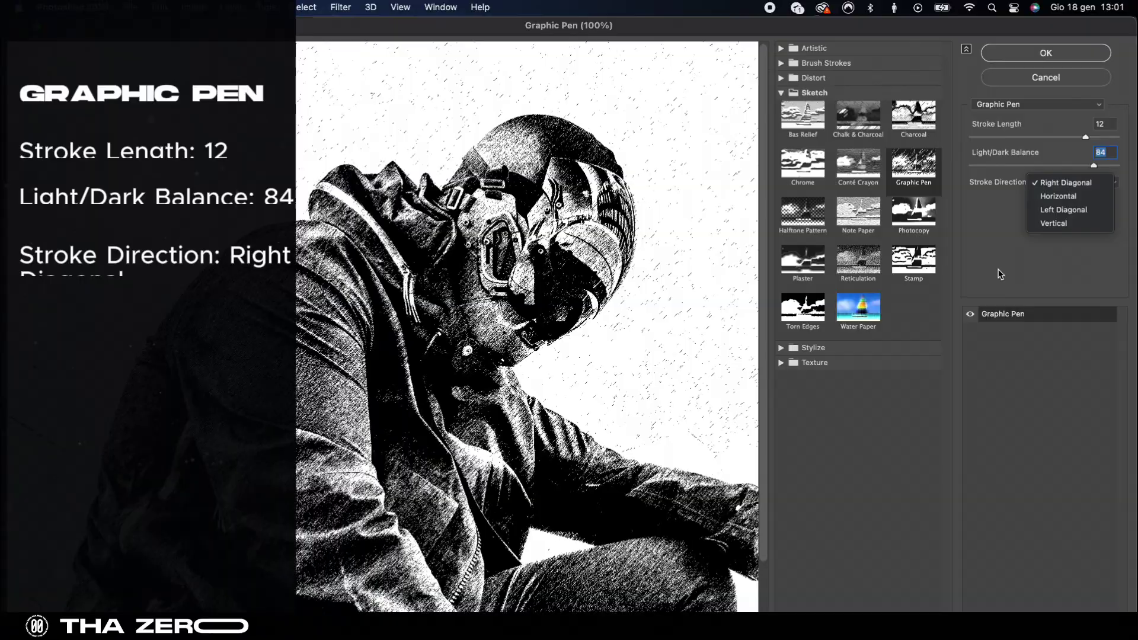
left_click(1068, 184)
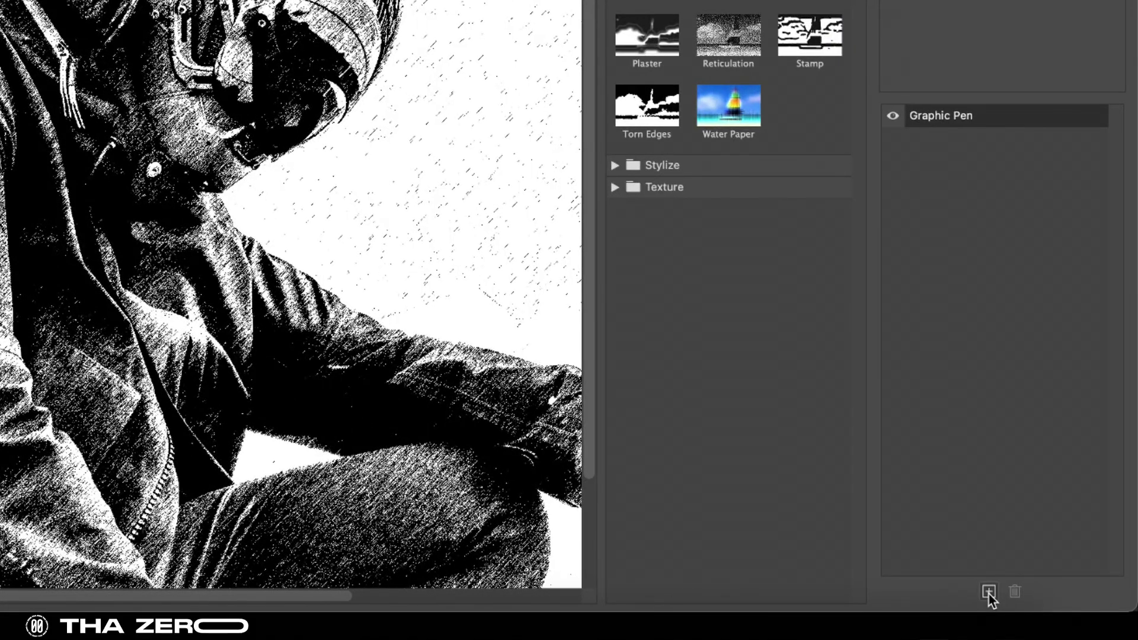
Add a Grain effect above Graphic Pen with Intensity 100, Contrast 7 and Grain Type Soft
left_click(989, 591)
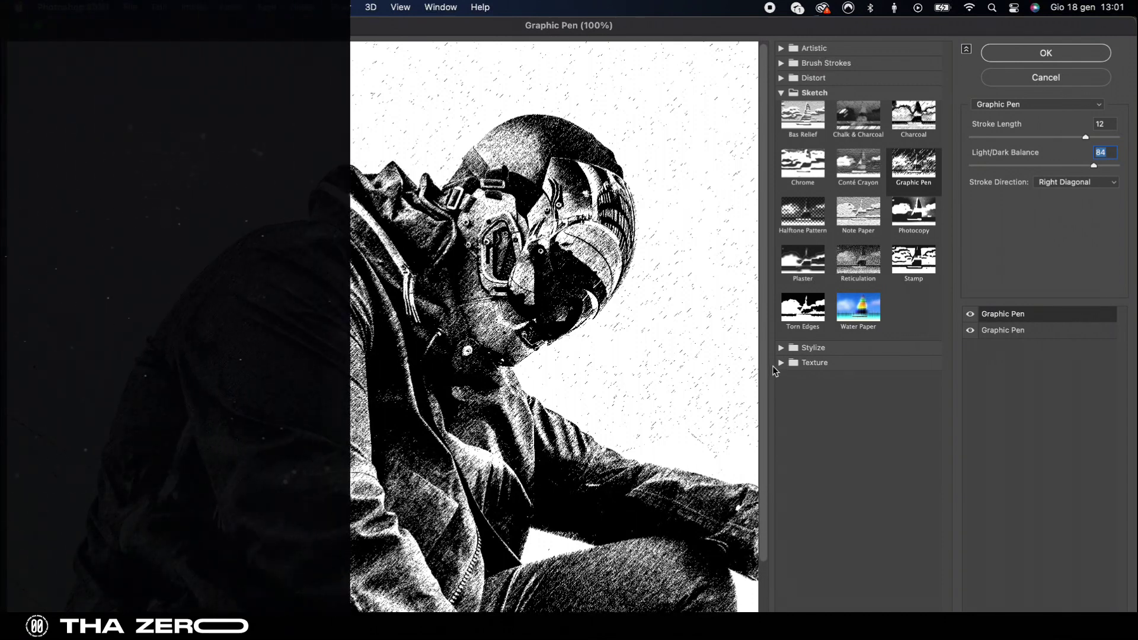
left_click(781, 363)
left_click(851, 389)
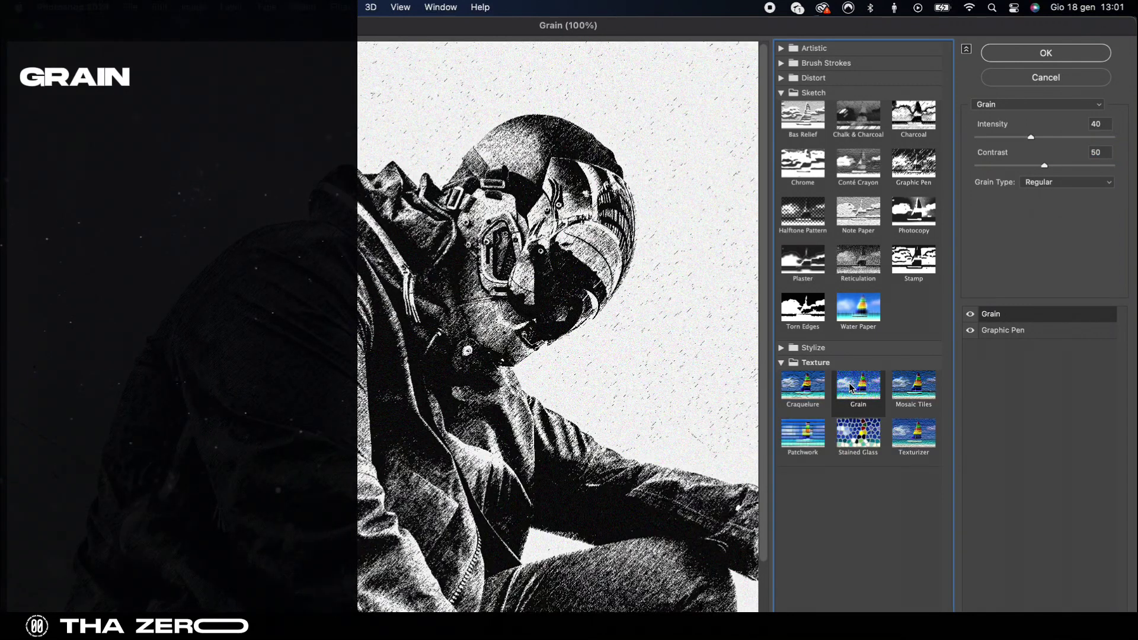
left_click(1100, 125)
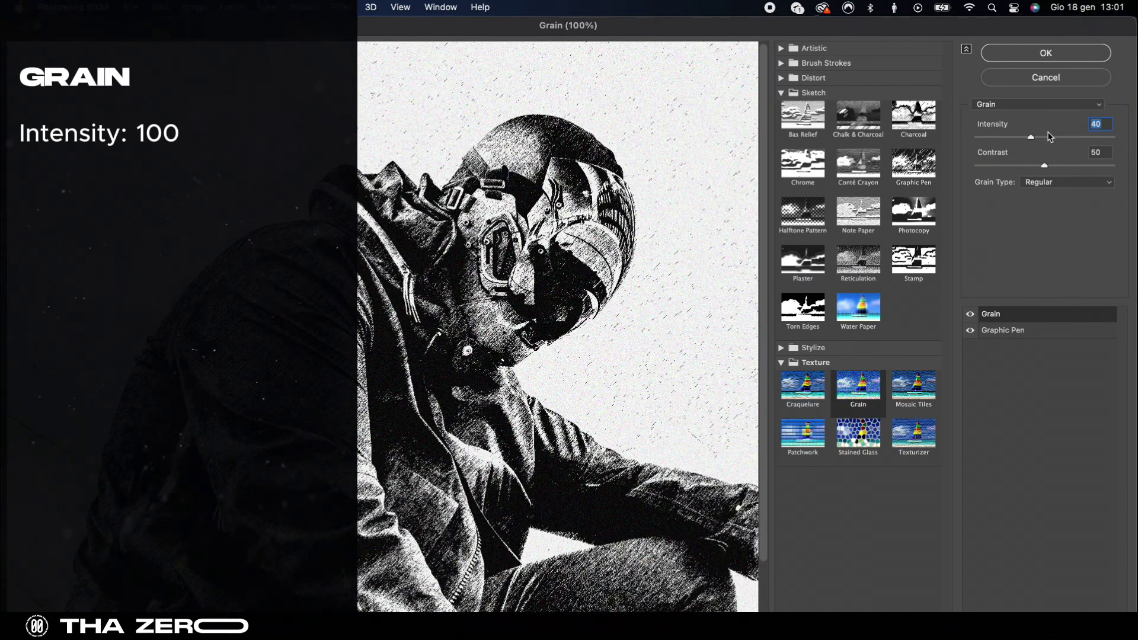
type("100")
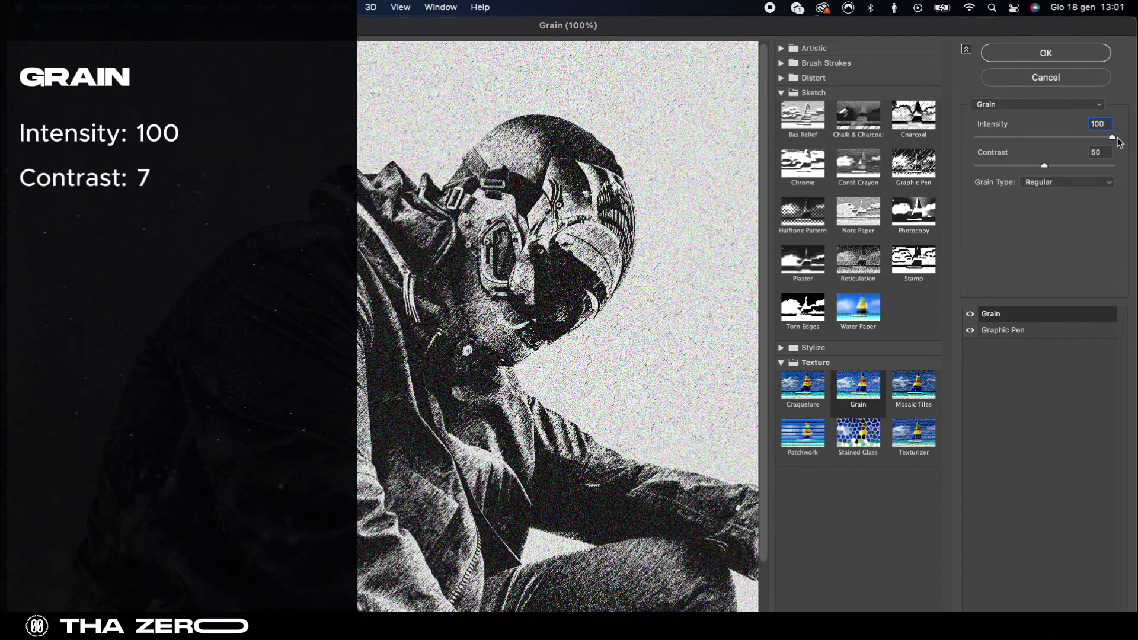
key("Tab")
type("7")
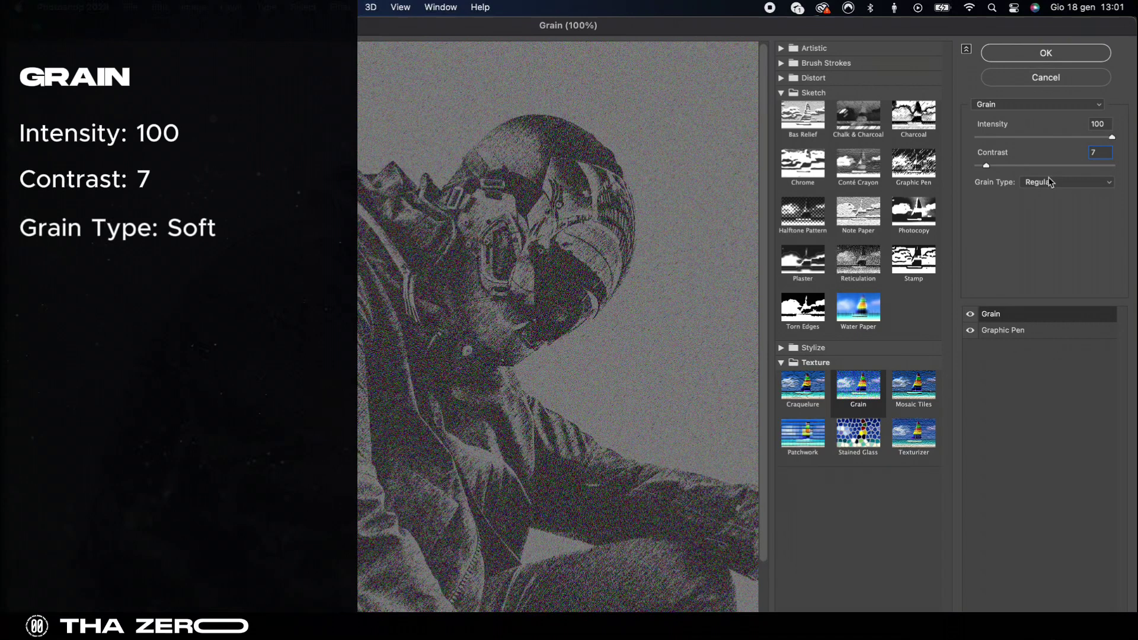
left_click(1056, 182)
left_click(1056, 197)
Add a Torn Edges effect with Image Balance 25, Smoothness 15 and Contrast 1, and apply the Filter Gallery stack
left_click(1045, 601)
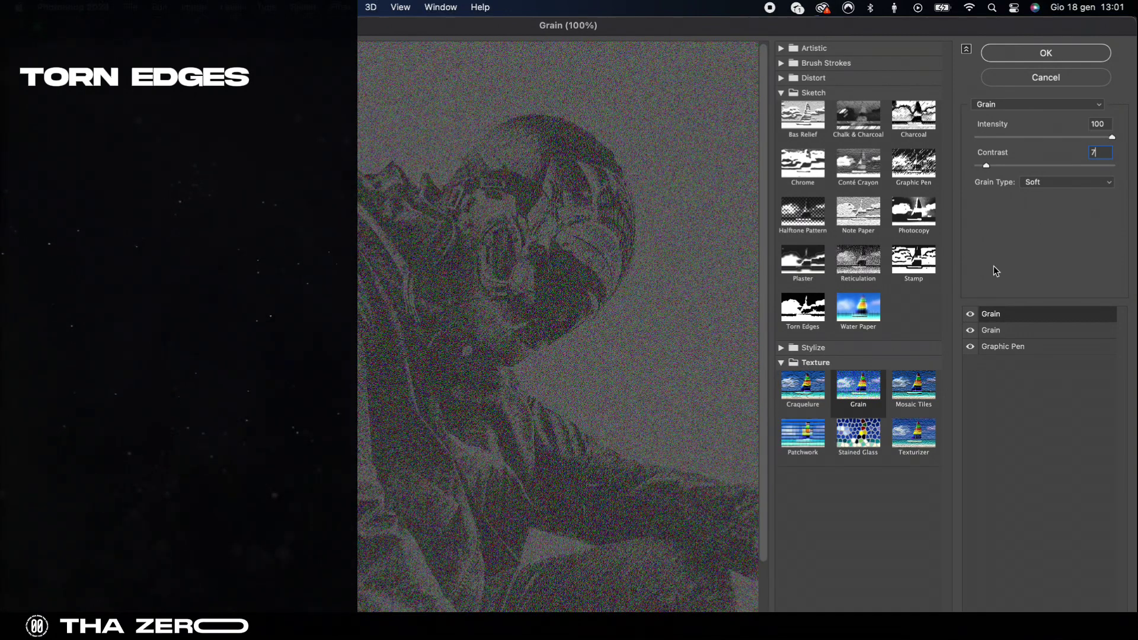
left_click(819, 309)
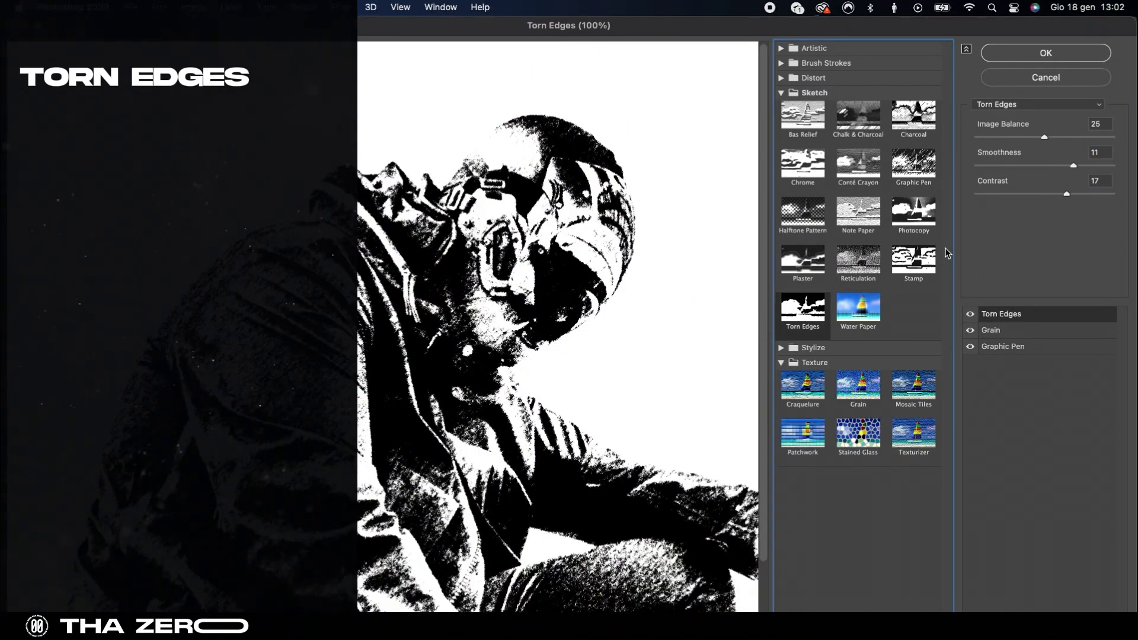
left_click(1105, 124)
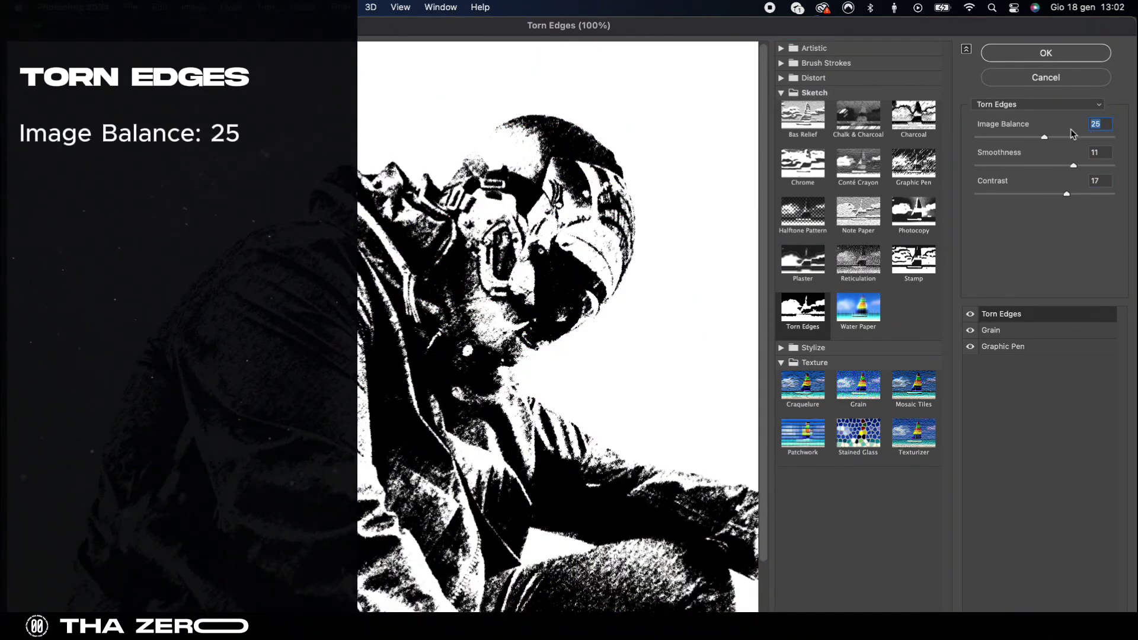
left_click(1107, 156)
type("15")
key("Tab")
type("1")
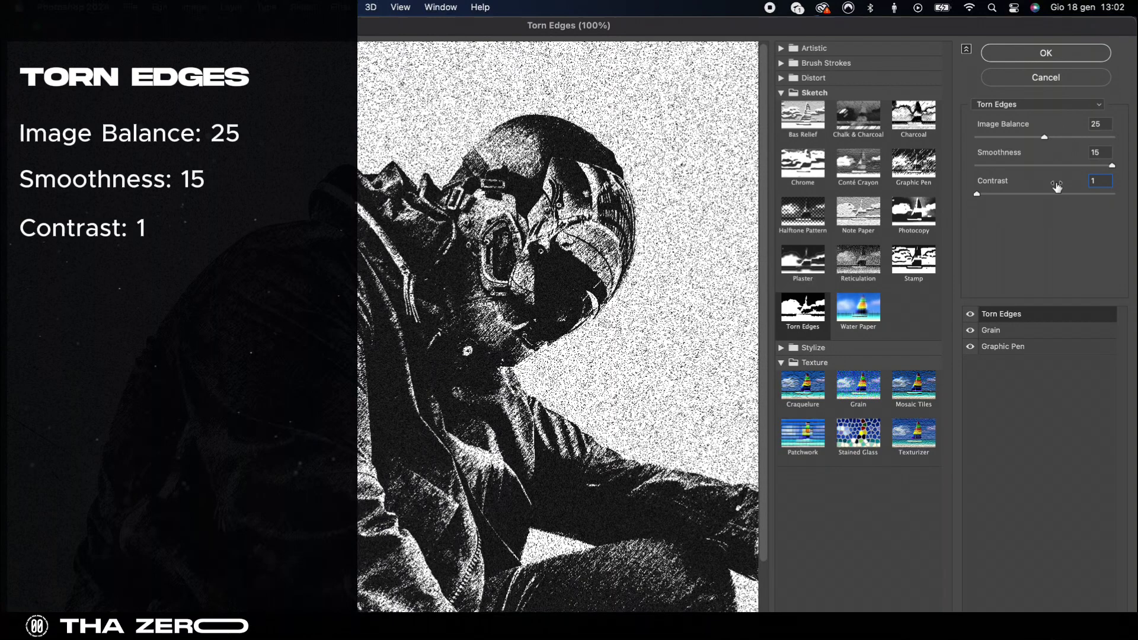
left_click(1061, 54)
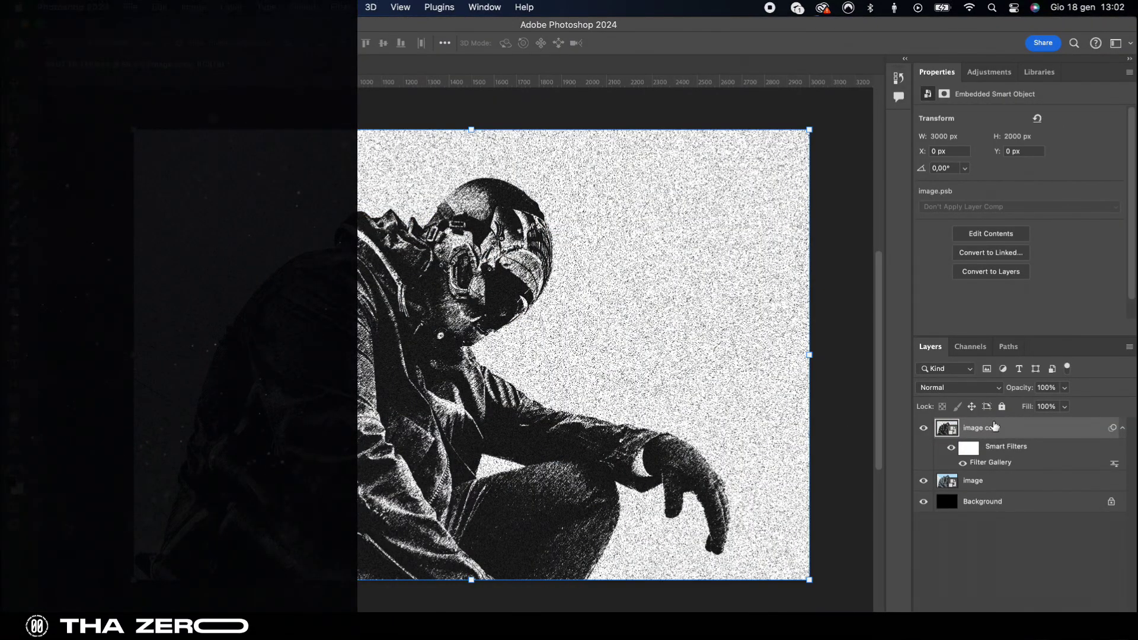
Set the filtered image copy layer's blend mode to Color Burn
left_click(965, 388)
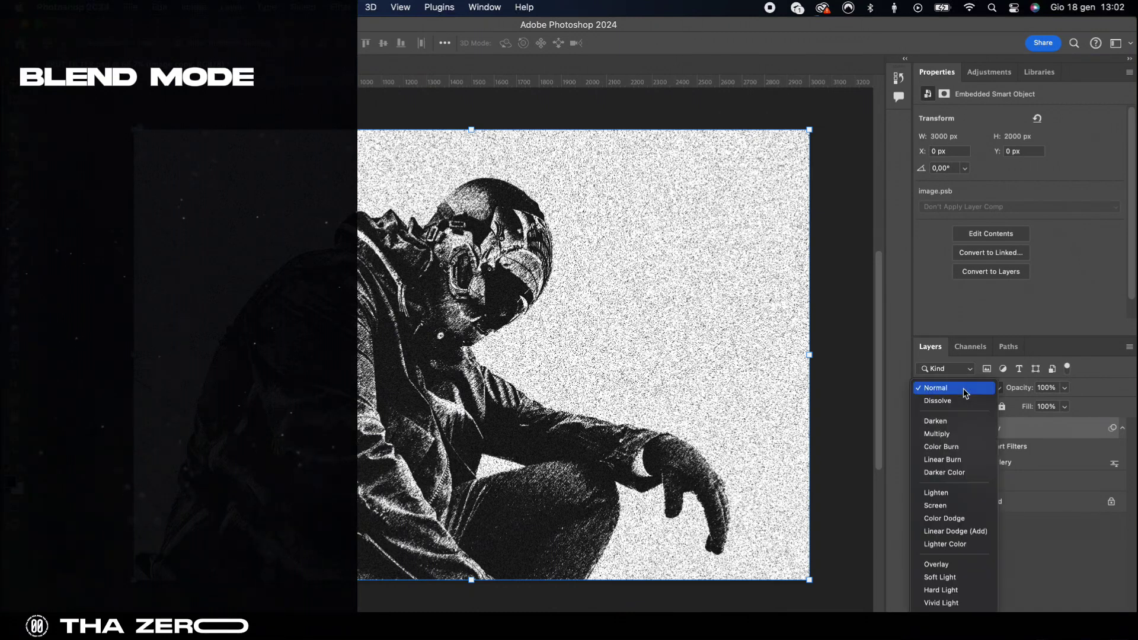
left_click(961, 449)
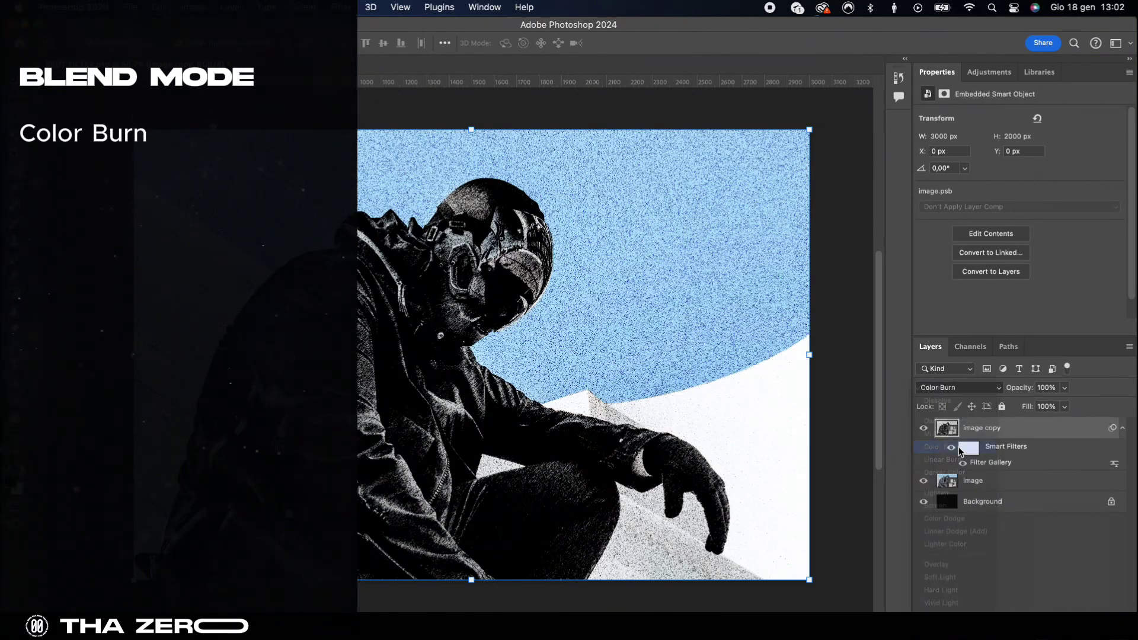
Add a Vibrance adjustment directly above the original image layer with Vibrance -100 and Saturation -100
left_click(1011, 484)
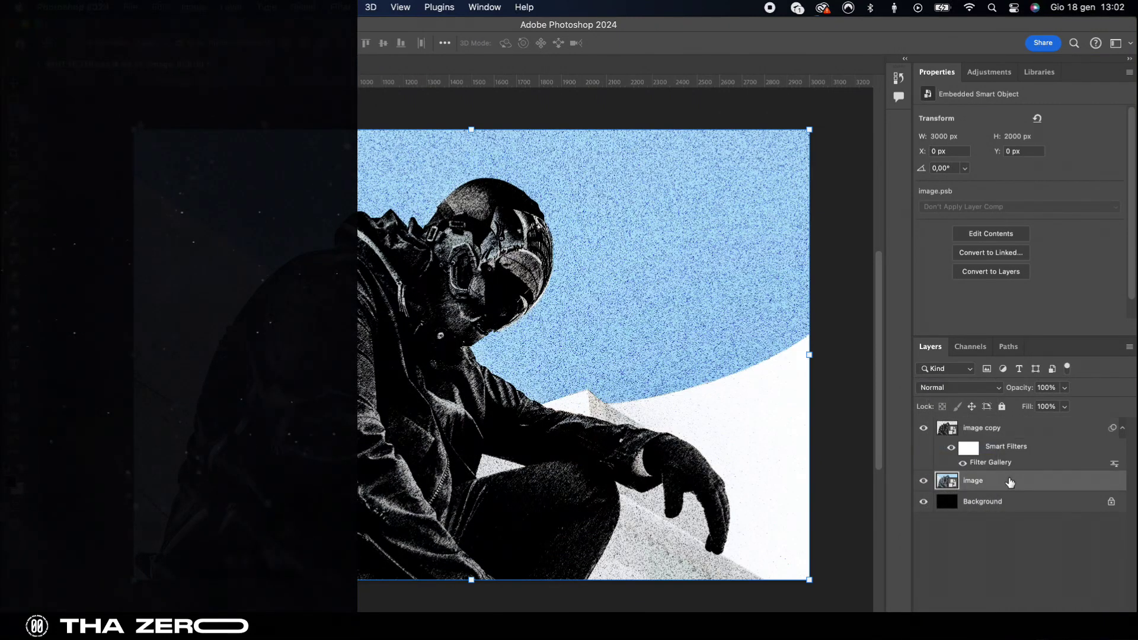
left_click(989, 74)
left_click(1026, 156)
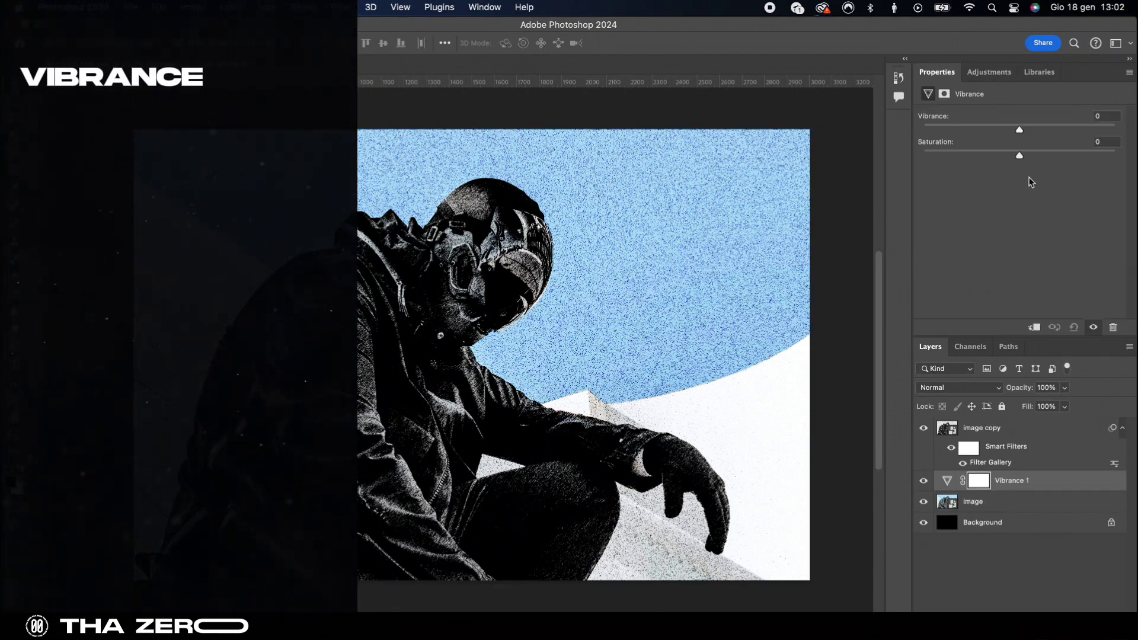
left_click_drag(1021, 156, 924, 155)
left_click_drag(849, 141, 833, 148)
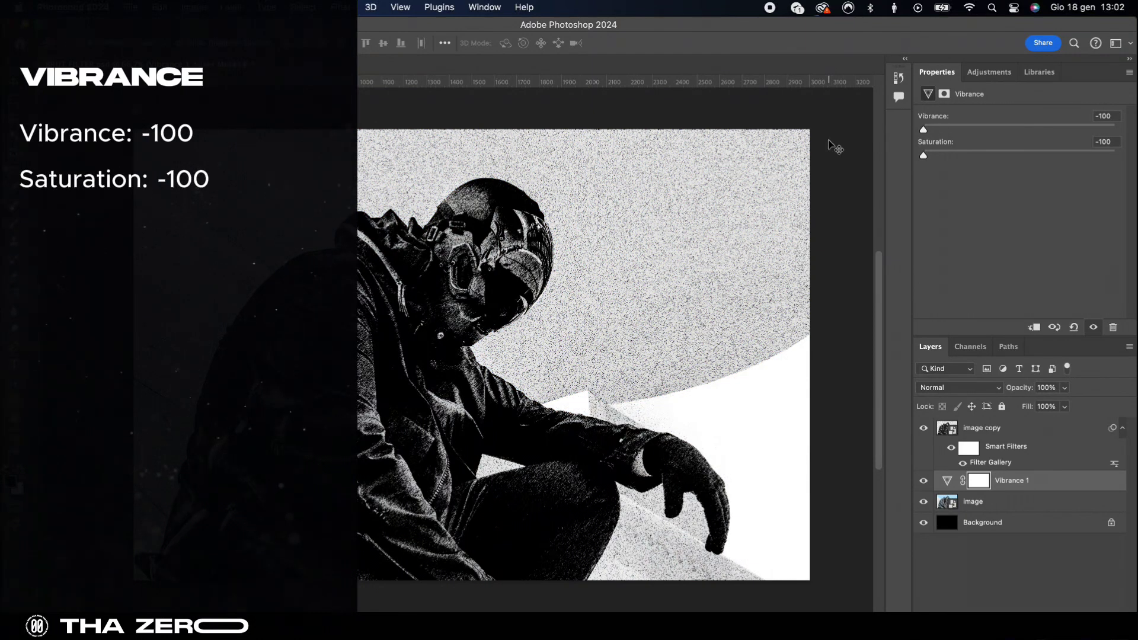
Add a Brightness/Contrast adjustment above the Vibrance layer with Brightness 113 and Contrast -38
left_click(988, 73)
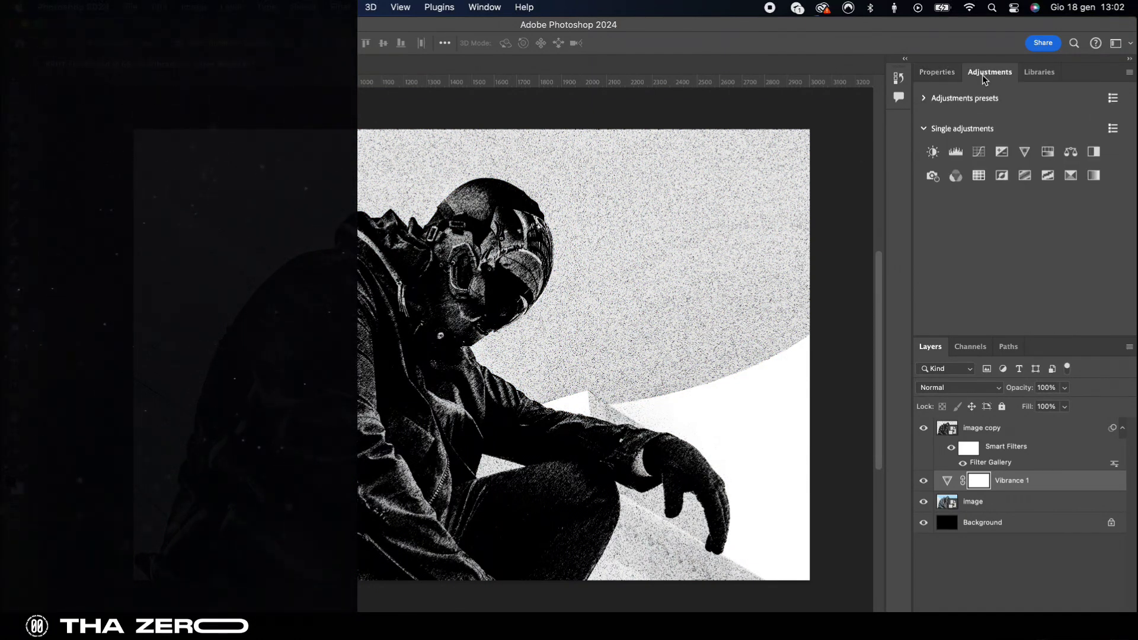
left_click(933, 153)
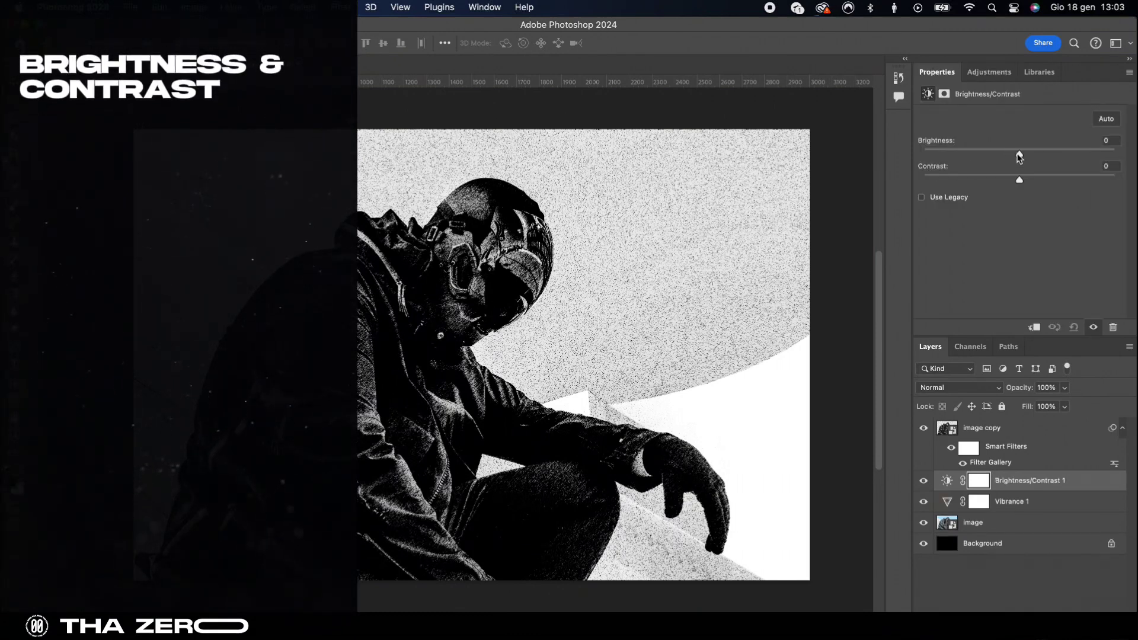
left_click_drag(1020, 154, 1116, 154)
left_click_drag(1020, 179, 947, 180)
left_click_drag(1116, 154, 1092, 155)
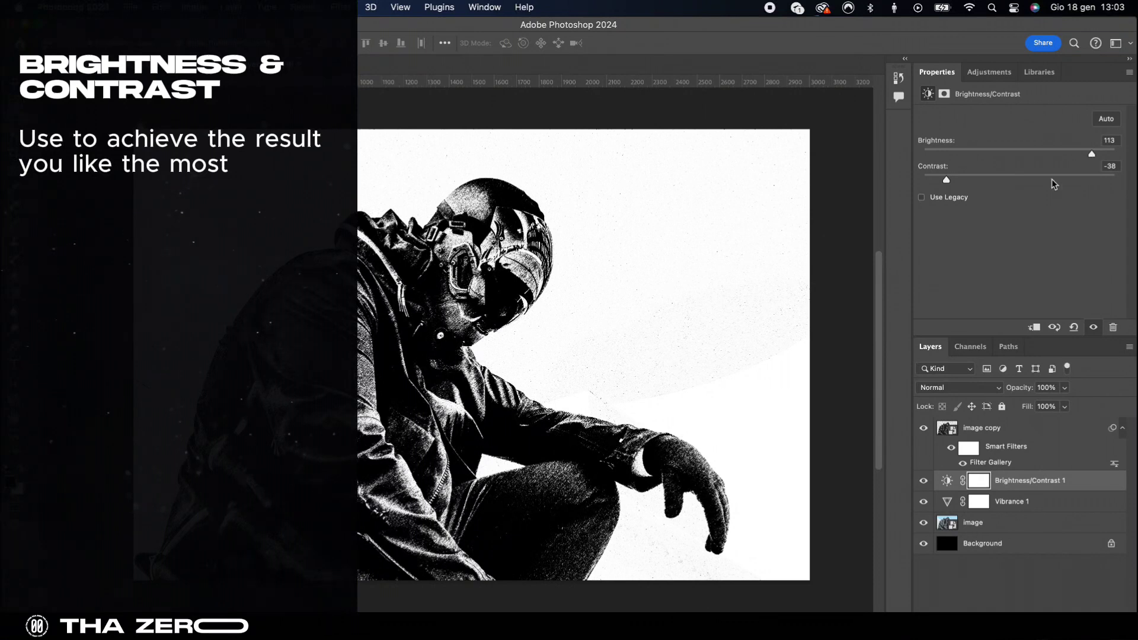
Add a black (000000) Solid Color fill layer above the image copy layer
left_click(1008, 430)
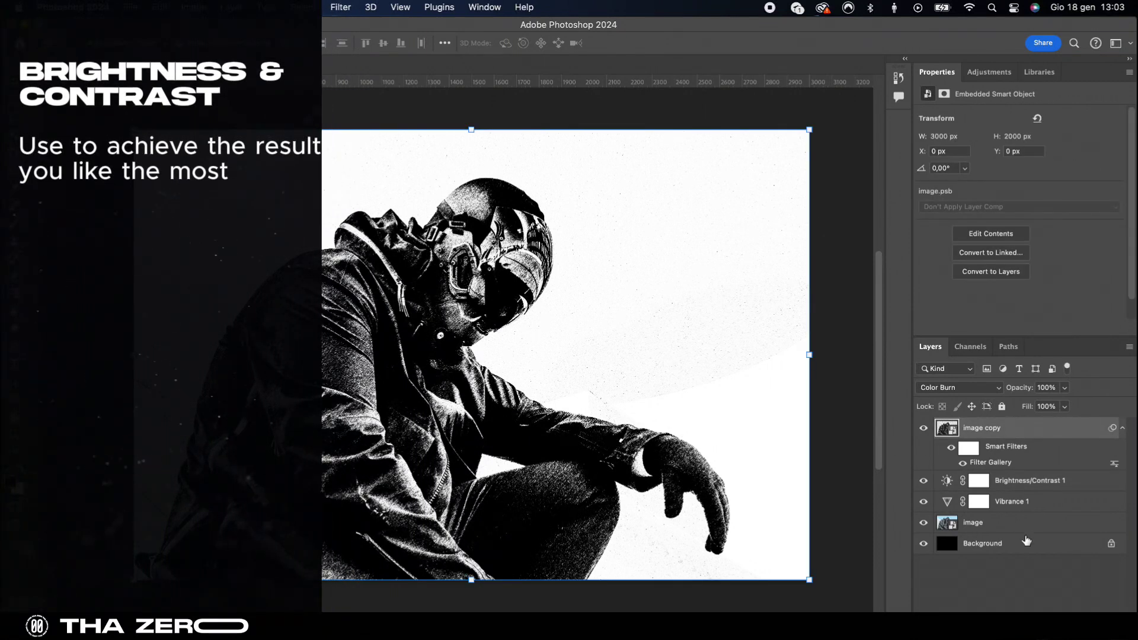
left_click(1071, 446)
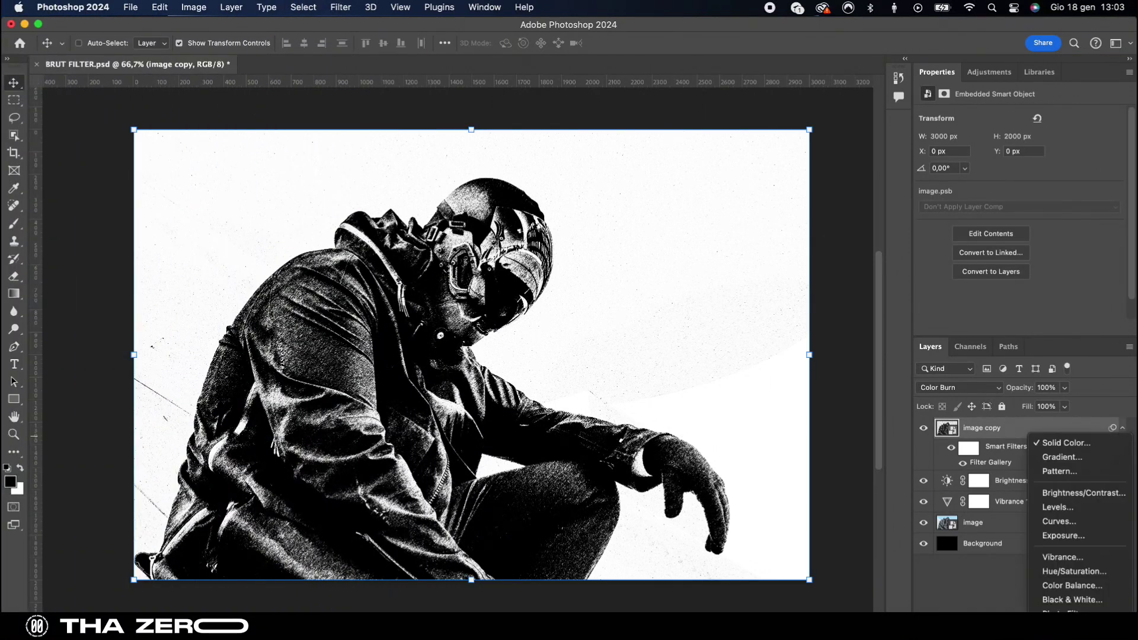
left_click(1071, 444)
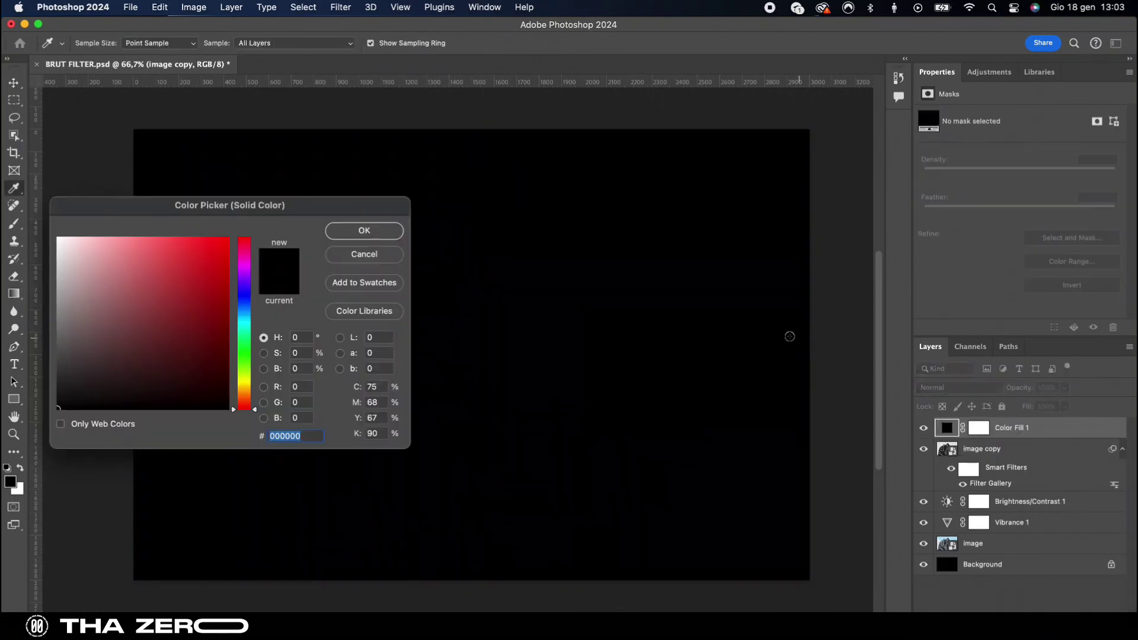
left_click(365, 231)
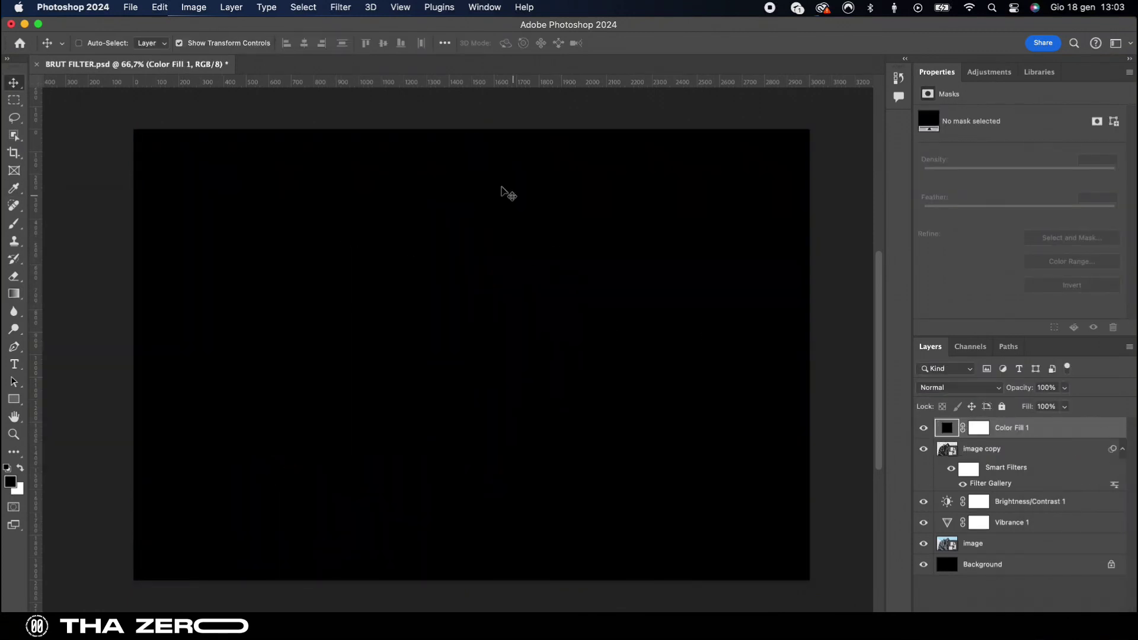
Convert the black colour fill layer to a smart object and add 14% Gaussian, monochromatic noise with the Add Noise filter
left_click(343, 8)
mouse_move(367, 219)
left_click(564, 220)
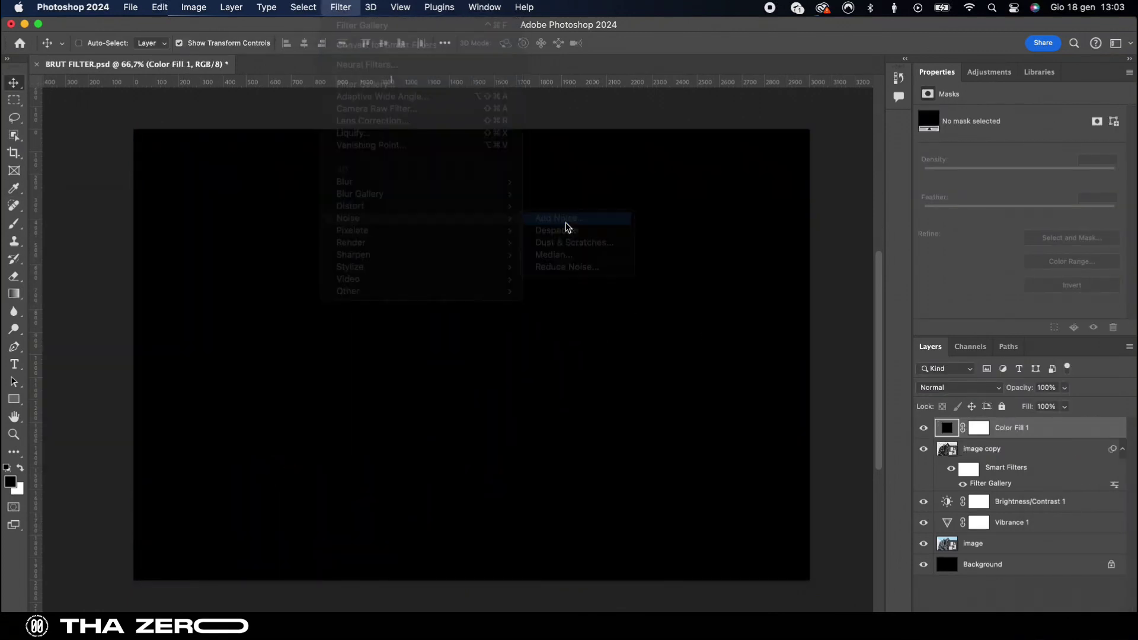
left_click(617, 265)
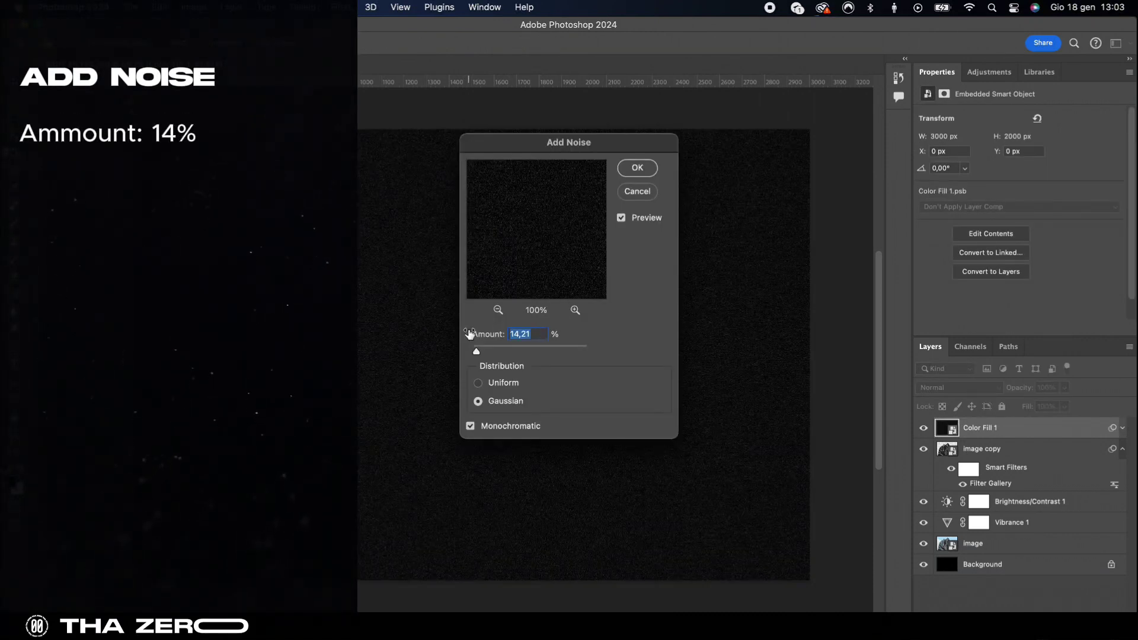
type("144")
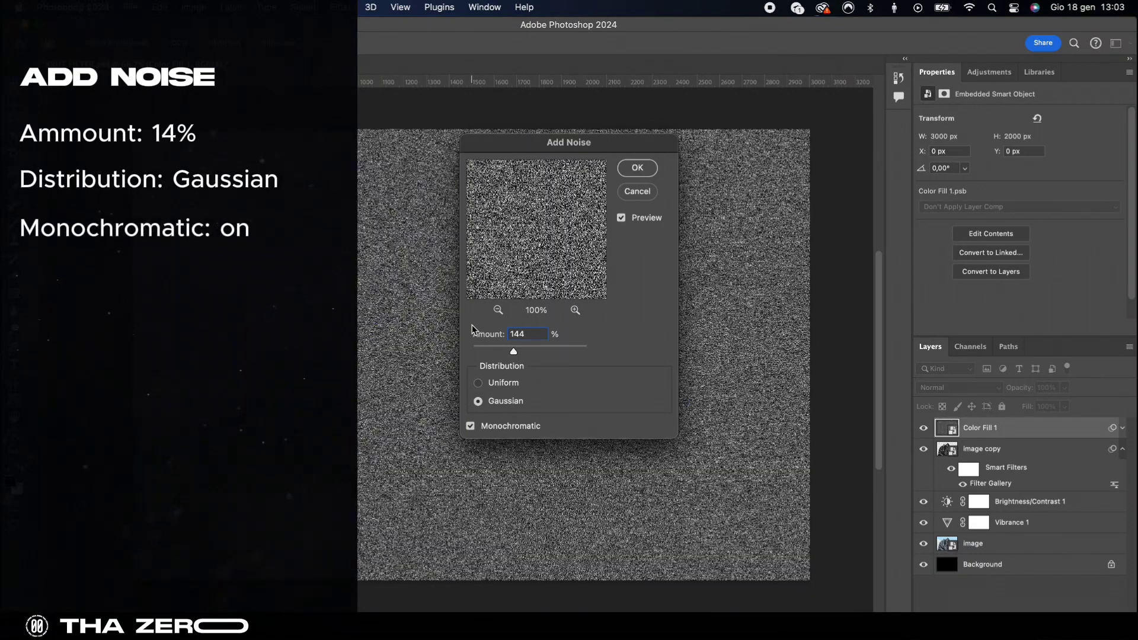
key("BackSpace")
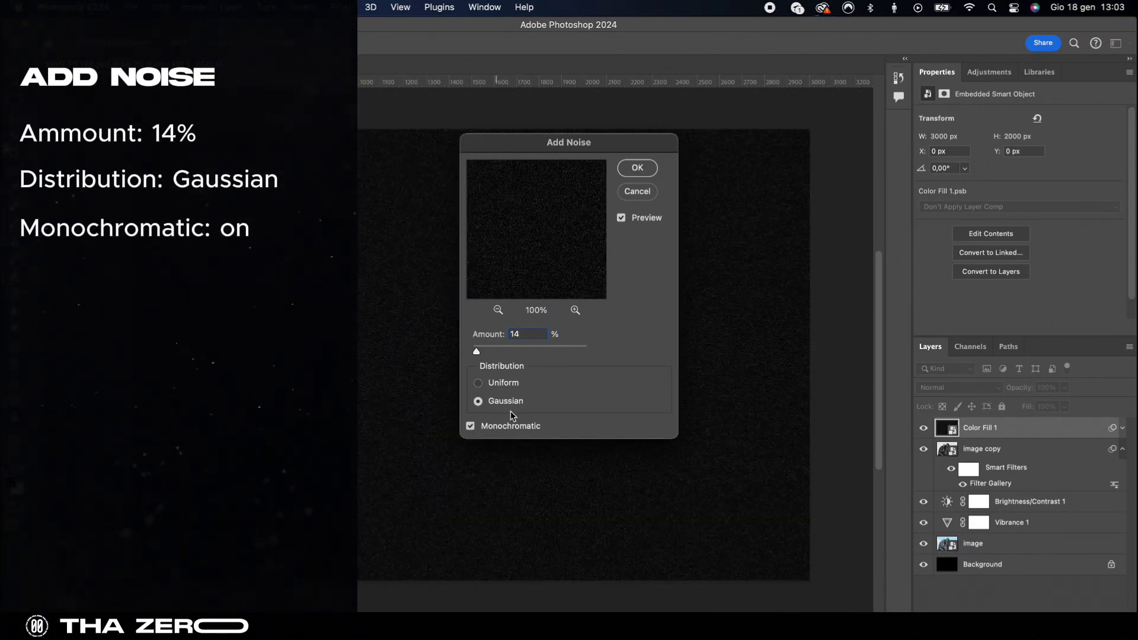
left_click(648, 171)
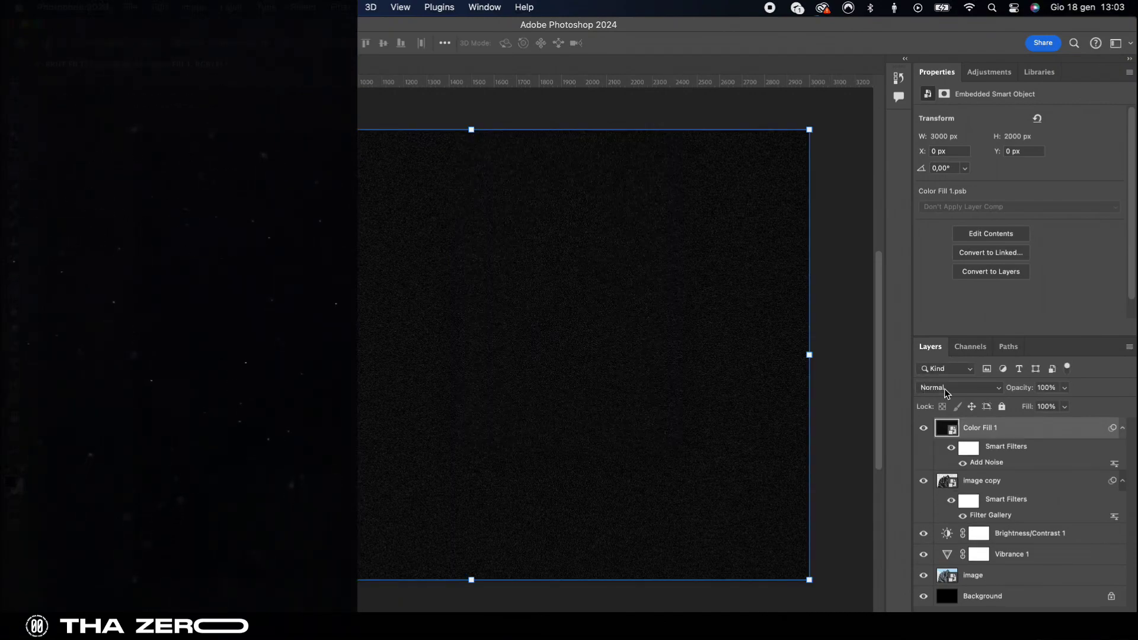
Set the noisy colour fill layer's blend mode to Lighten
left_click(947, 389)
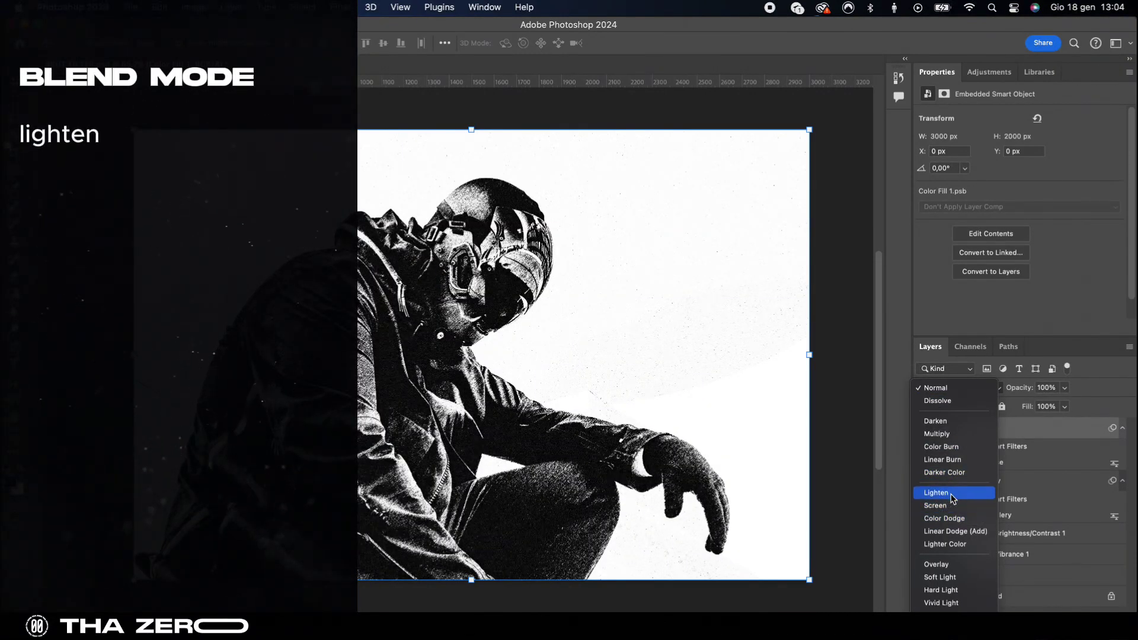
left_click(955, 496)
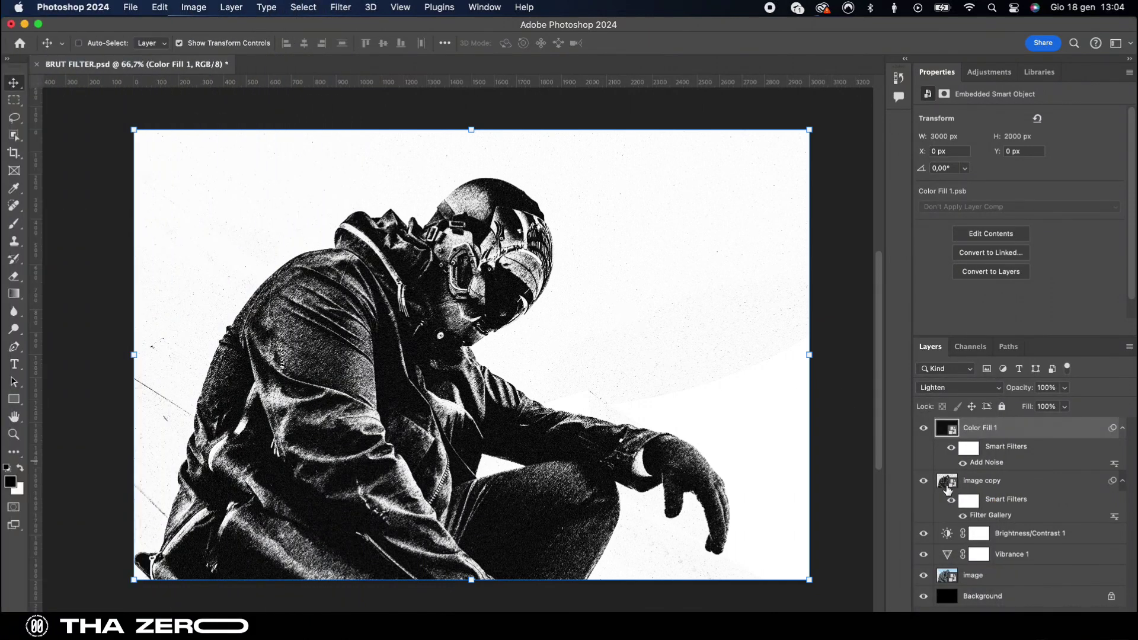
Replace the image copy smart object's contents with the white-shirt portrait scaled to 30.68% to fill the canvas, save it and return to BRUT FILTER.psd
double_click(953, 484)
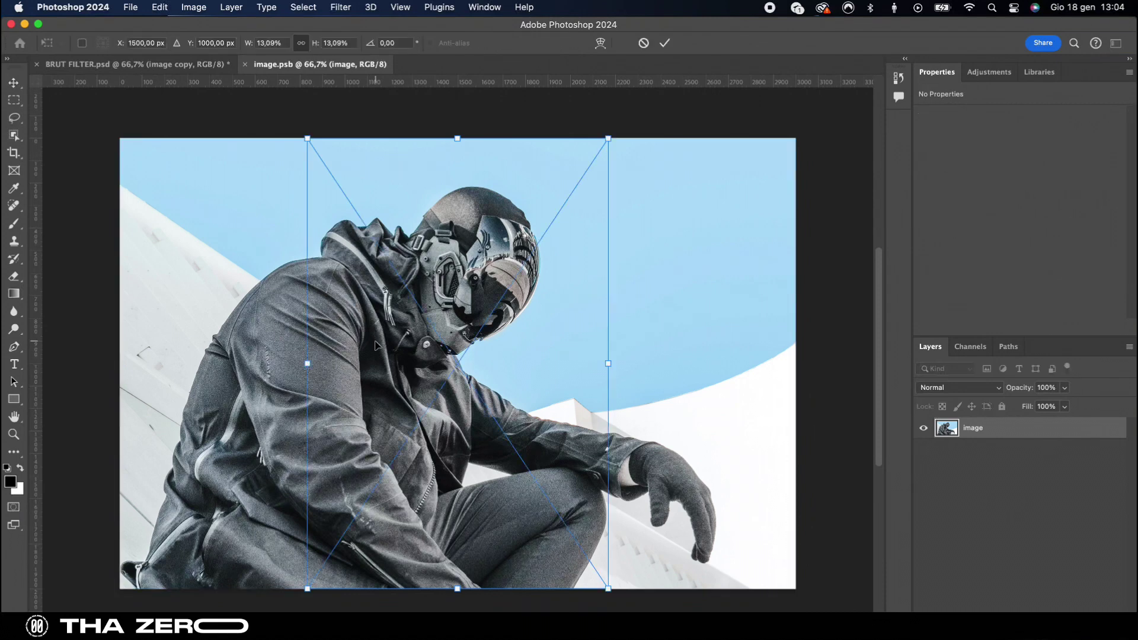
left_click_drag(309, 363, 107, 363)
left_click_drag(679, 363, 813, 364)
left_click_drag(678, 269, 677, 267)
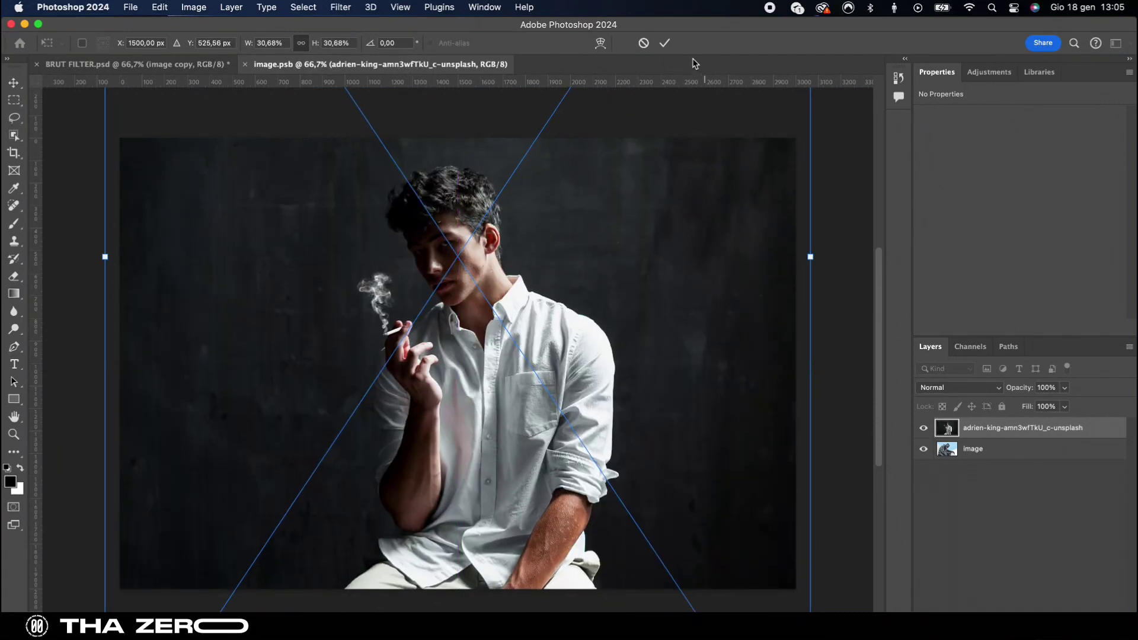
left_click(667, 43)
key("super+s")
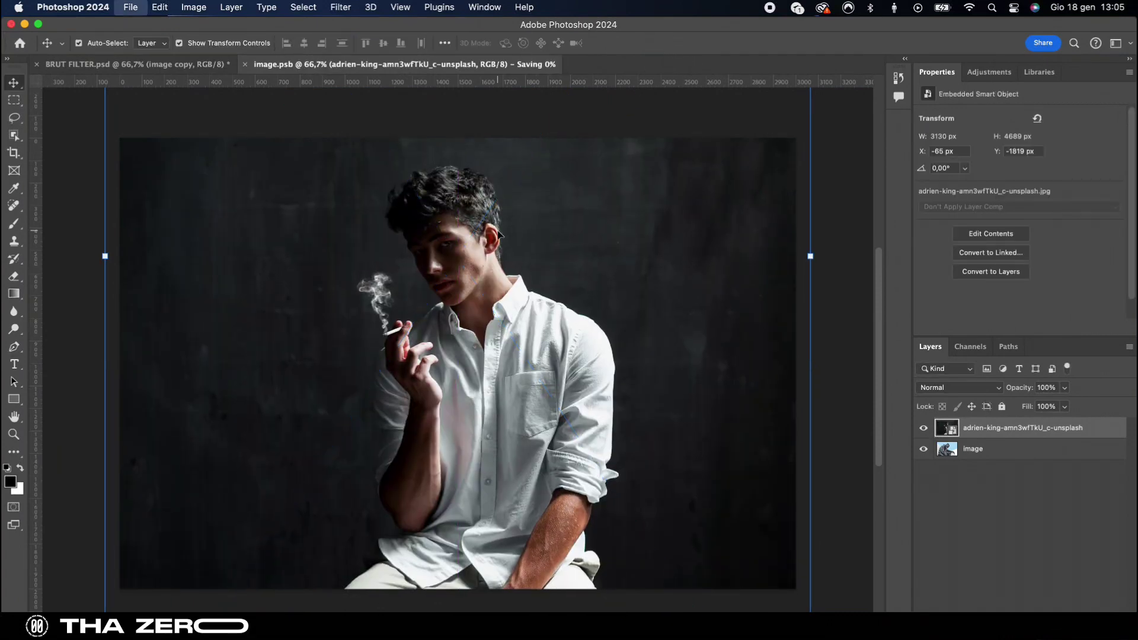
left_click(190, 65)
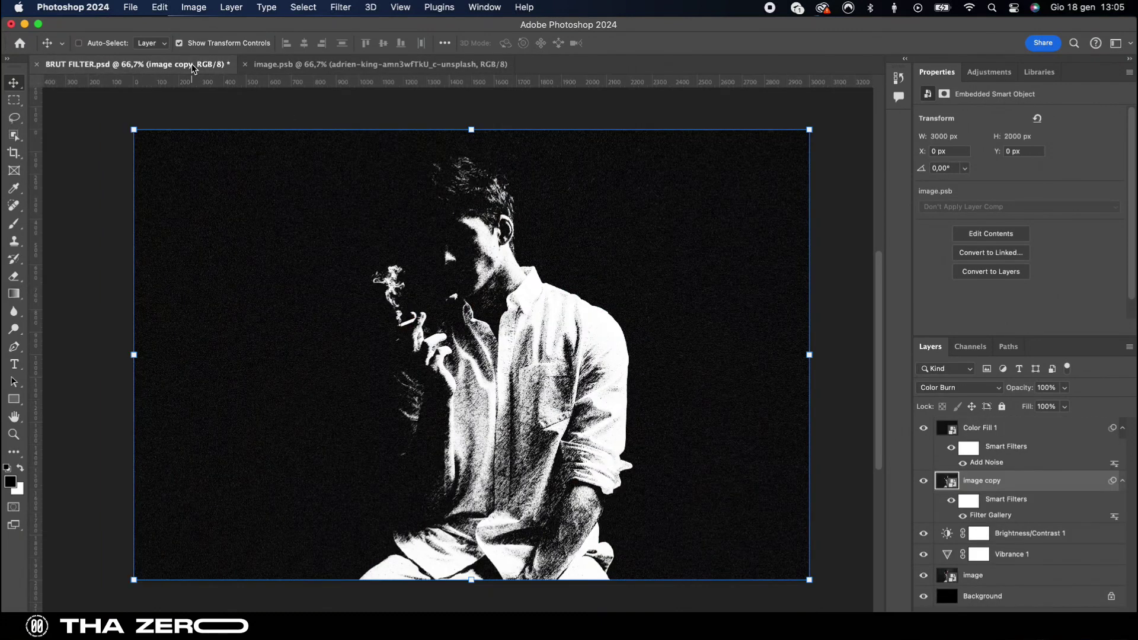
Increase the Brightness value of the Brightness/Contrast adjustment layer for the white-shirt portrait
left_click(1012, 542)
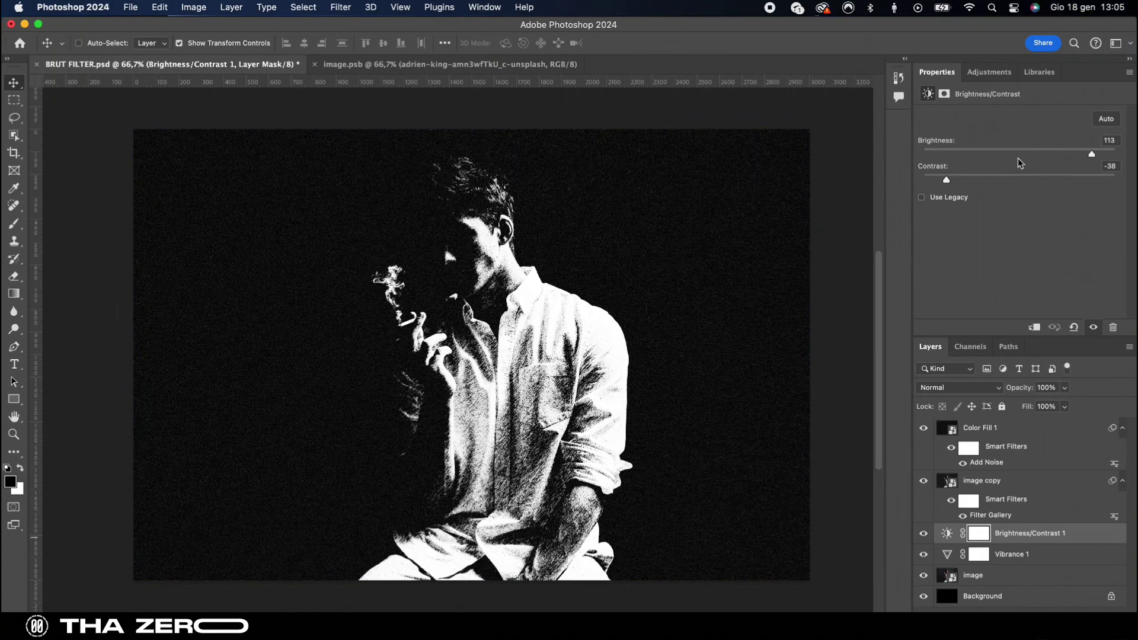
left_click_drag(979, 151, 1114, 152)
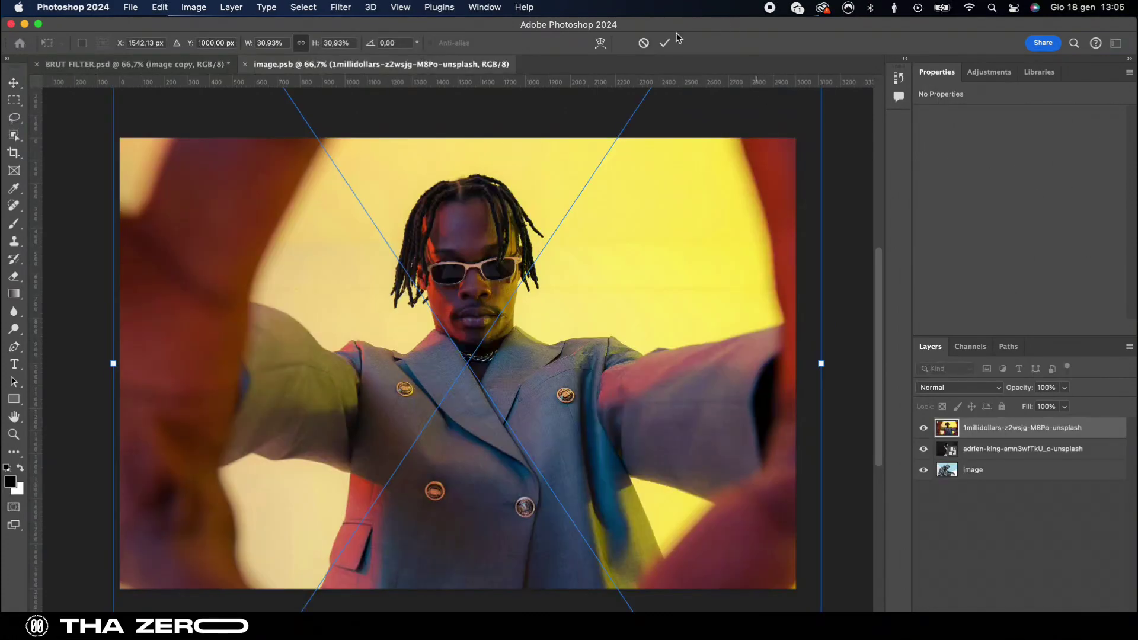
Place the yellow-background portrait at 30.93% in the smart object, save it and return to BRUT FILTER.psd
left_click(675, 42)
key("super+s")
left_click(204, 64)
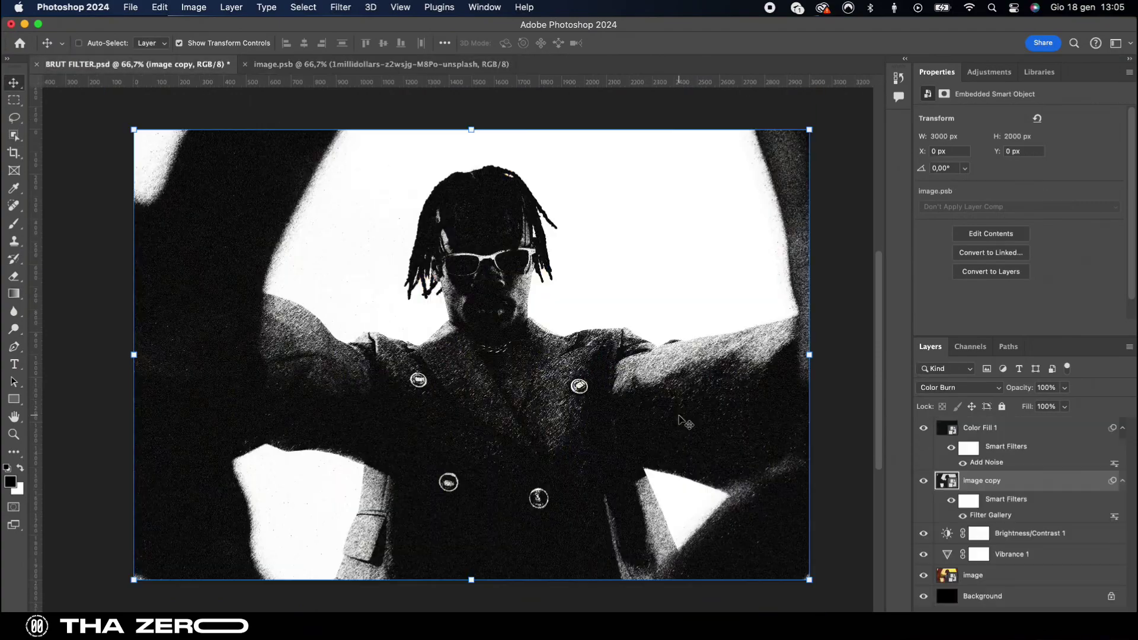